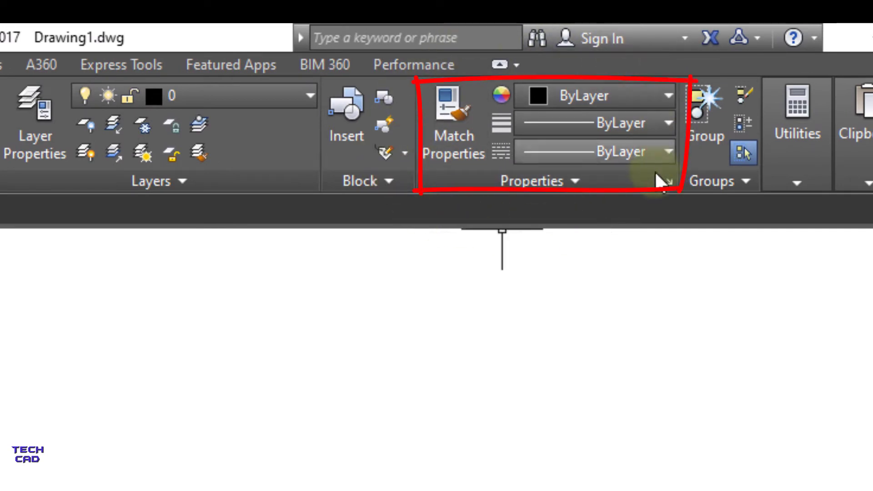
Examine the object colours and the lineweights that are available, leaving both set to ByLayer.
{"action": "left_click", "coordinate": [578, 95]}
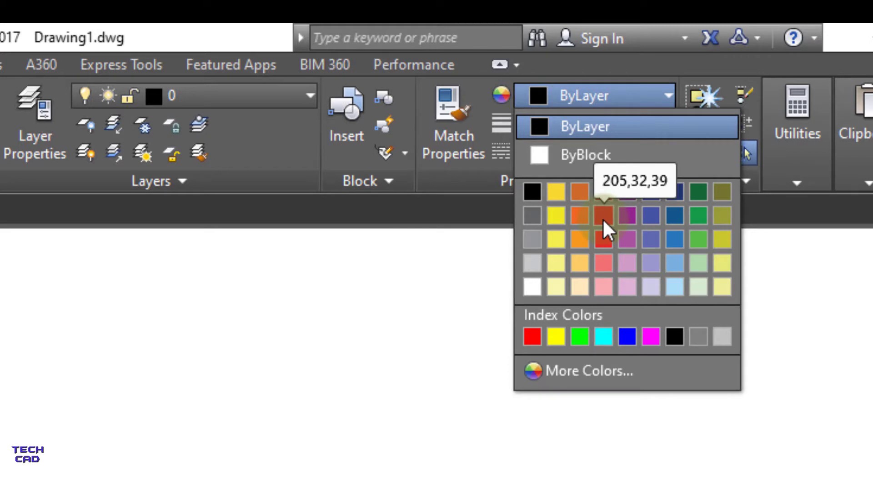
{"action": "left_click", "coordinate": [653, 98]}
{"action": "left_click", "coordinate": [652, 121]}
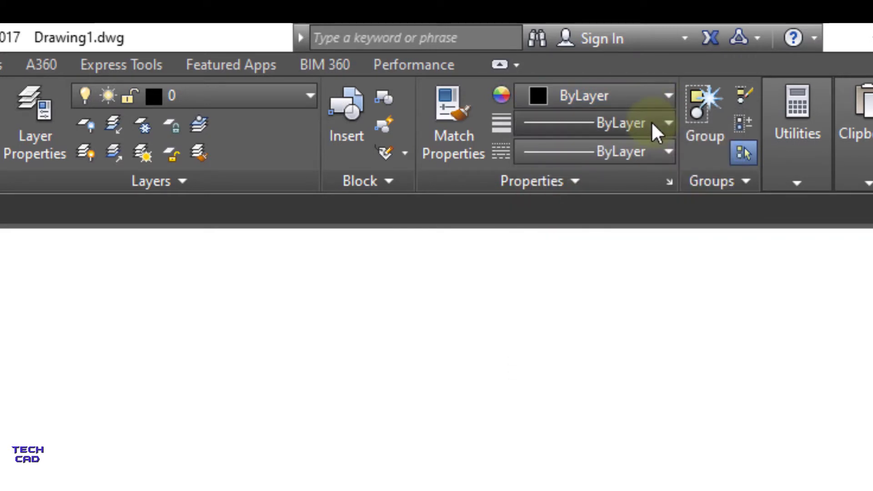
{"action": "scroll", "coordinate": [586, 246], "scroll_direction": "down", "scroll_amount": 3}
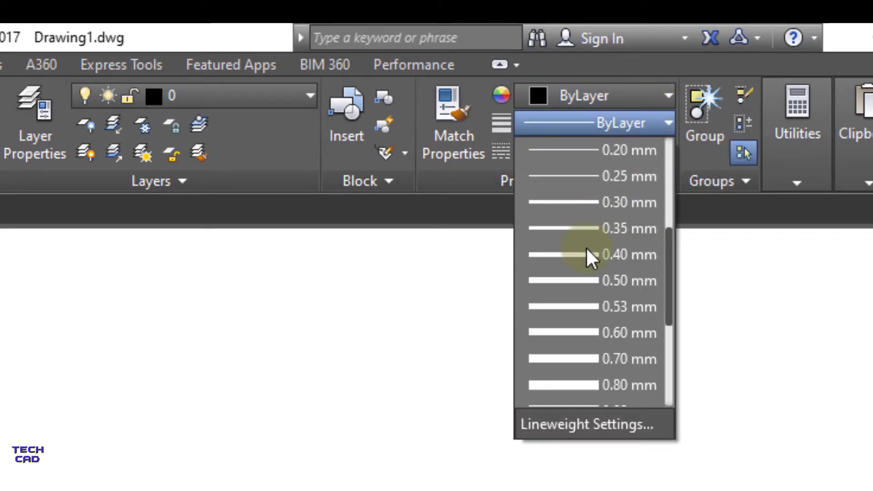
{"action": "scroll", "coordinate": [586, 248], "scroll_direction": "down", "scroll_amount": 2}
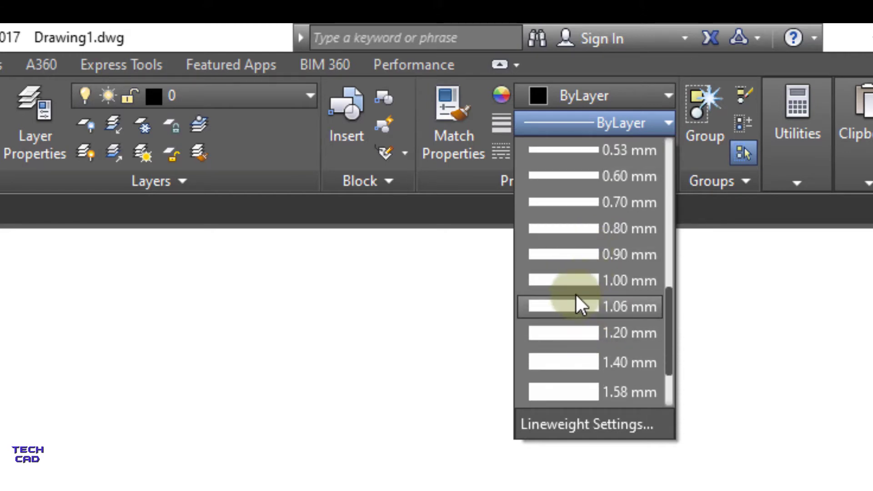
{"action": "scroll", "coordinate": [573, 301], "scroll_direction": "up", "scroll_amount": 3}
{"action": "left_click", "coordinate": [621, 123]}
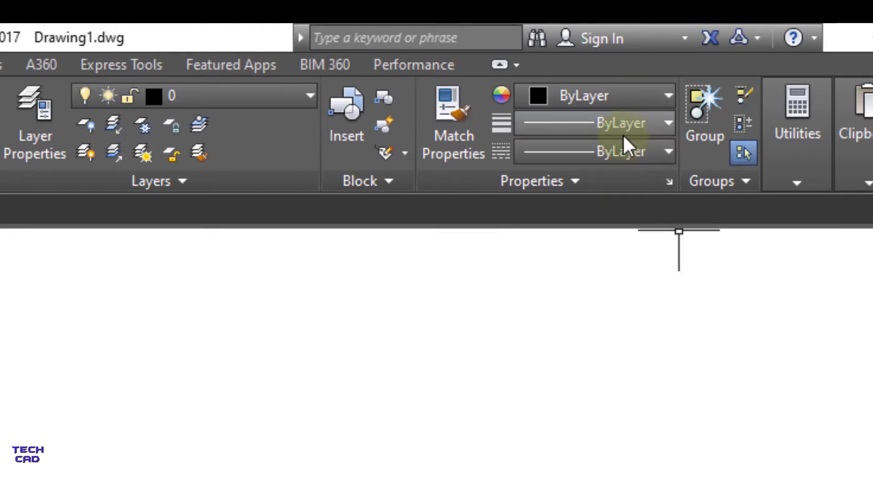
Examine the loadable linetypes in acadiso.lin, including the dashed, hidden and center types, without loading any.
{"action": "left_click", "coordinate": [616, 151]}
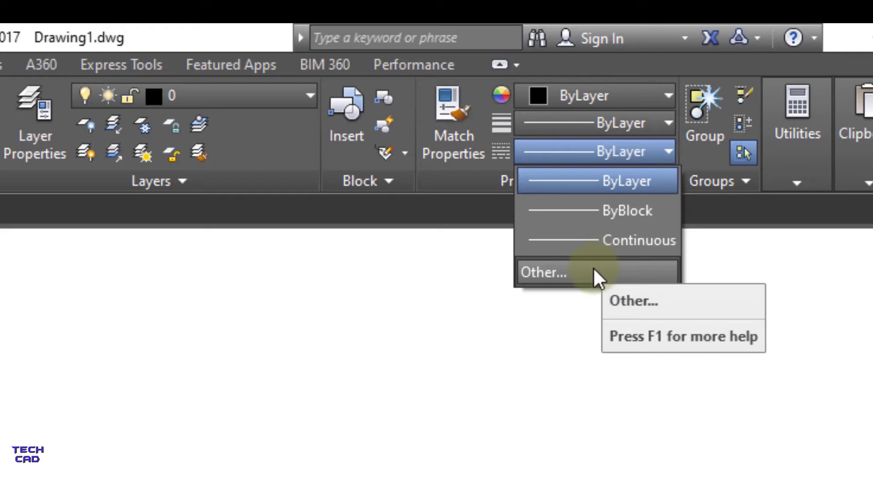
{"action": "left_click", "coordinate": [541, 272]}
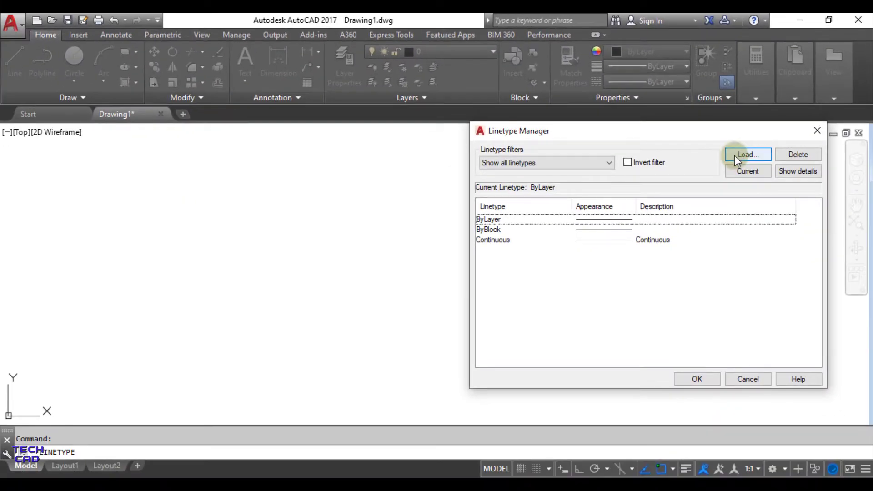
{"action": "left_click", "coordinate": [735, 154]}
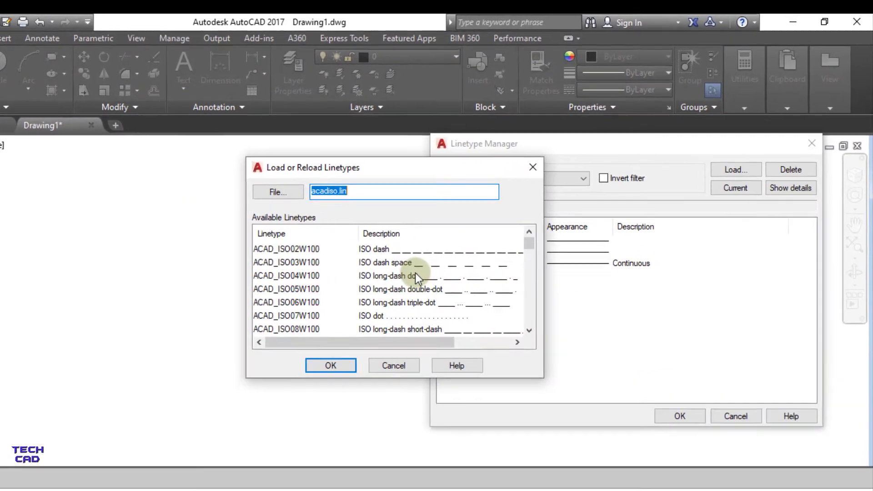
{"action": "scroll", "coordinate": [455, 247], "scroll_direction": "down", "scroll_amount": 2}
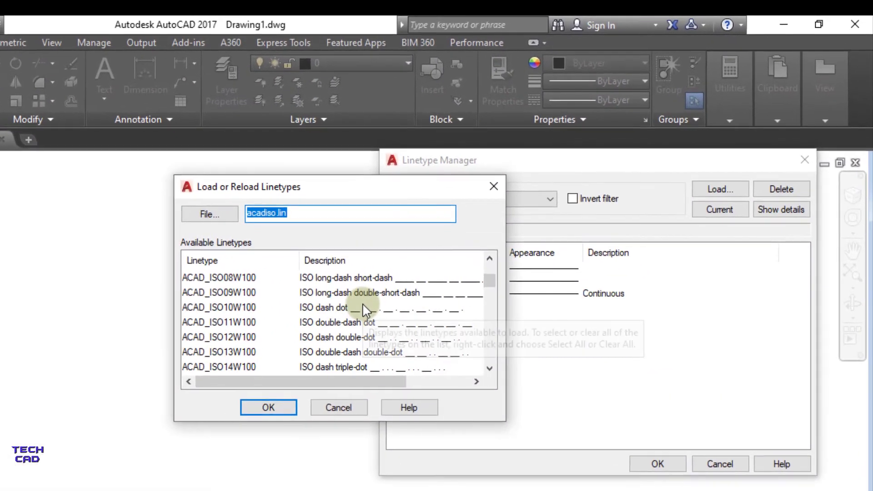
{"action": "scroll", "coordinate": [362, 303], "scroll_direction": "down", "scroll_amount": 5}
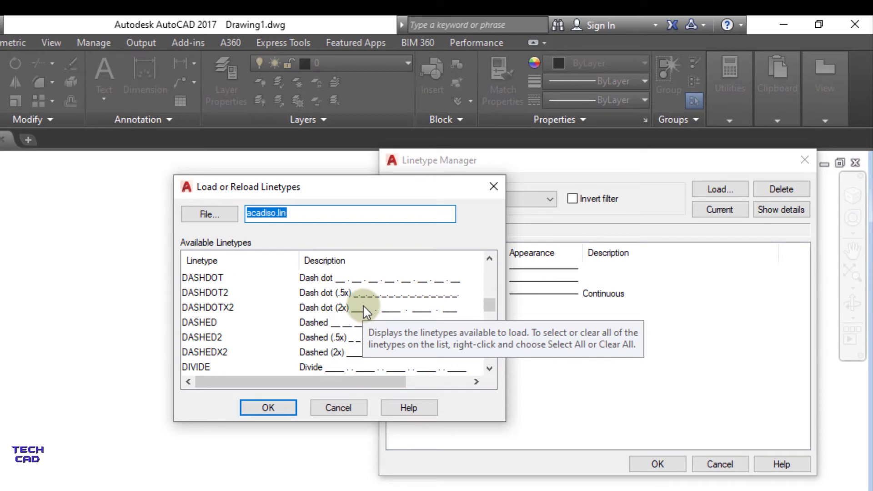
{"action": "scroll", "coordinate": [363, 305], "scroll_direction": "down", "scroll_amount": 2}
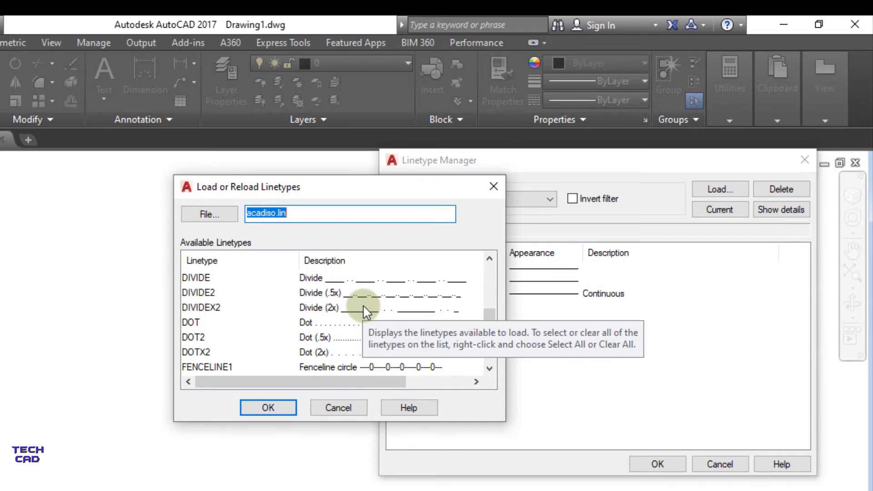
{"action": "scroll", "coordinate": [364, 314], "scroll_direction": "down", "scroll_amount": 2}
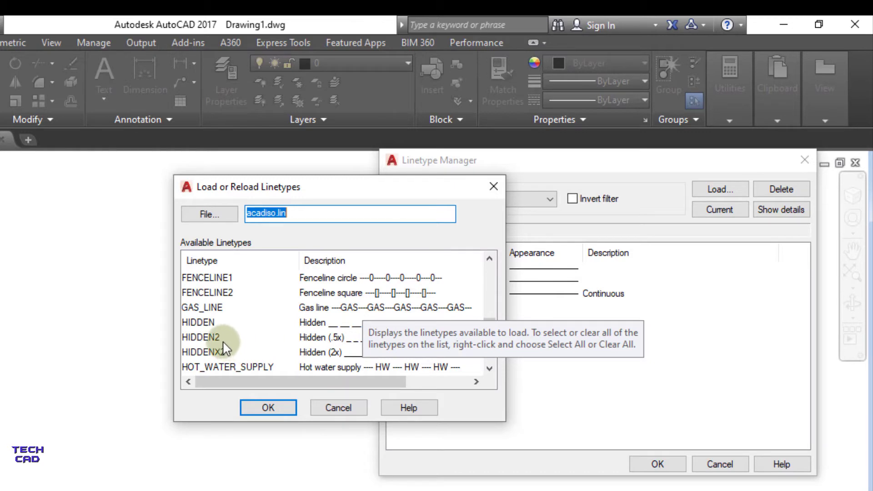
{"action": "scroll", "coordinate": [336, 307], "scroll_direction": "up", "scroll_amount": 3}
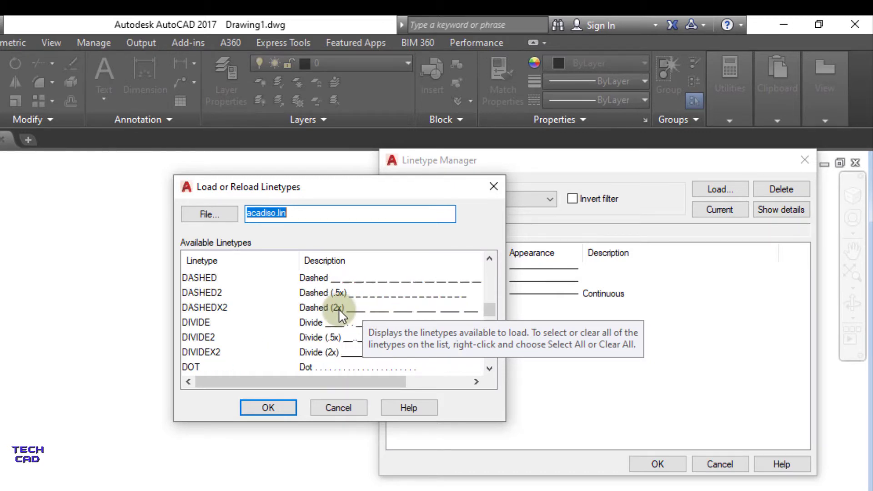
{"action": "scroll", "coordinate": [337, 306], "scroll_direction": "up", "scroll_amount": 5}
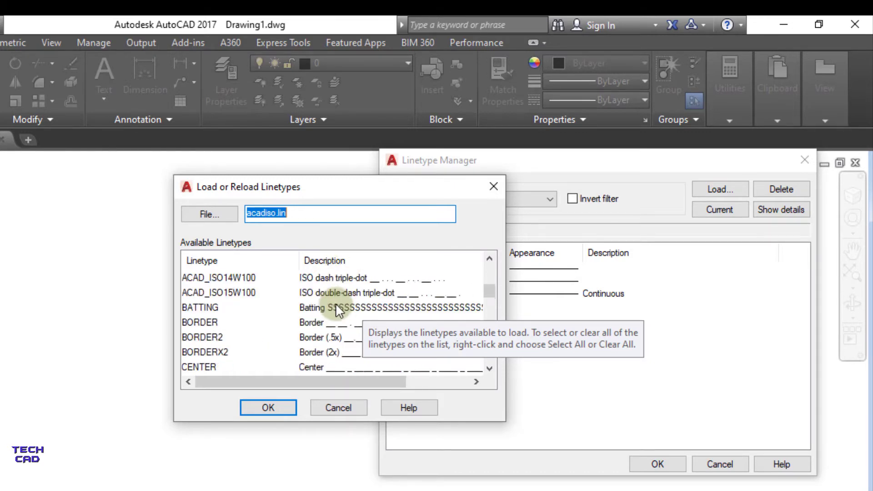
{"action": "scroll", "coordinate": [331, 322], "scroll_direction": "down", "scroll_amount": 2}
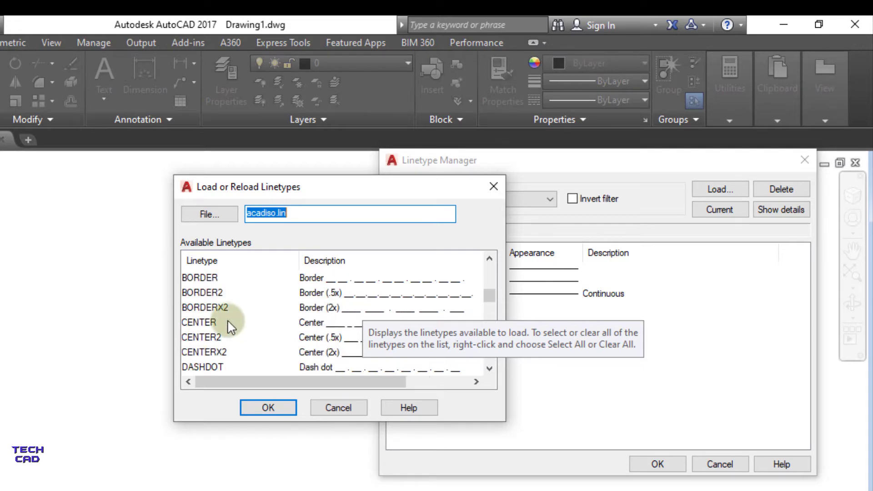
{"action": "left_click", "coordinate": [493, 186]}
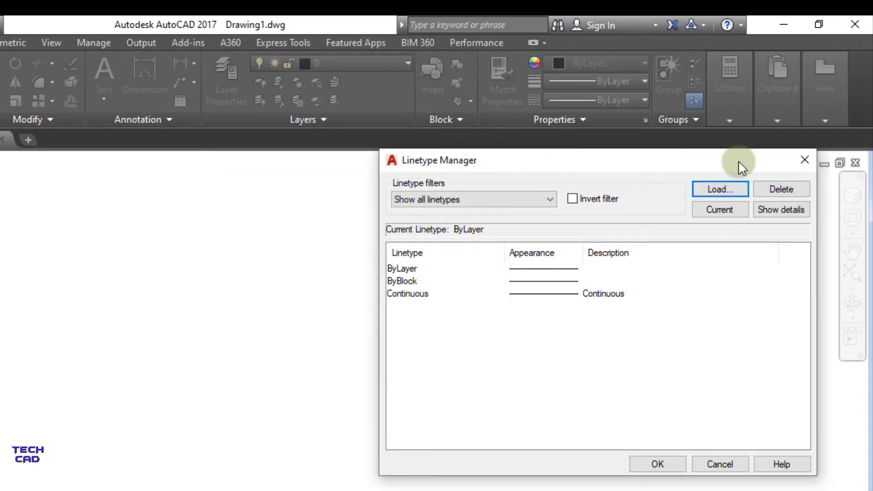
{"action": "left_click", "coordinate": [804, 168]}
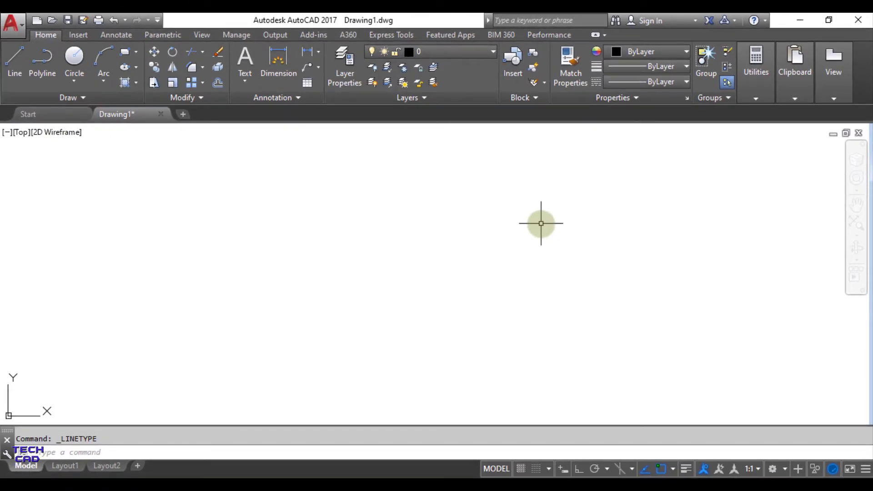
With Ortho on, draw a closed eight-sided line outline: a wide block with a rectangular notch cut into its upper edge near the left end.
{"action": "type", "text": "l"}
{"action": "key", "text": "Return"}
{"action": "left_click", "coordinate": [199, 190]}
{"action": "key", "text": "F8"}
{"action": "left_click", "coordinate": [198, 275]}
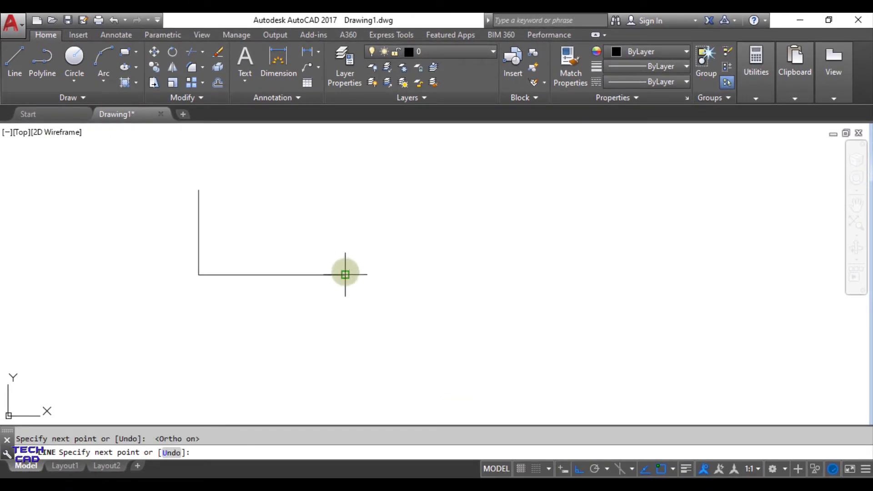
{"action": "left_click", "coordinate": [345, 275]}
{"action": "left_click", "coordinate": [345, 183]}
{"action": "left_click", "coordinate": [248, 183]}
{"action": "left_click", "coordinate": [248, 236]}
{"action": "left_click", "coordinate": [212, 236]}
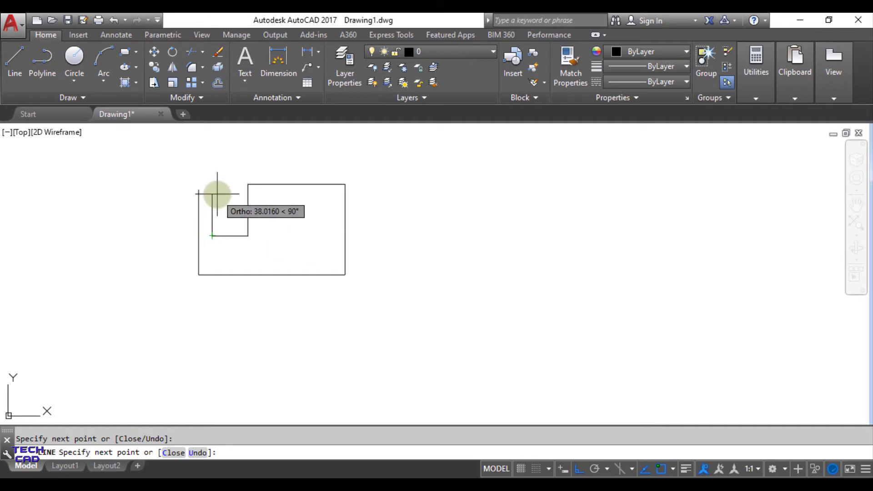
{"action": "left_click", "coordinate": [211, 190]}
{"action": "left_click", "coordinate": [199, 190]}
{"action": "key", "text": "Escape"}
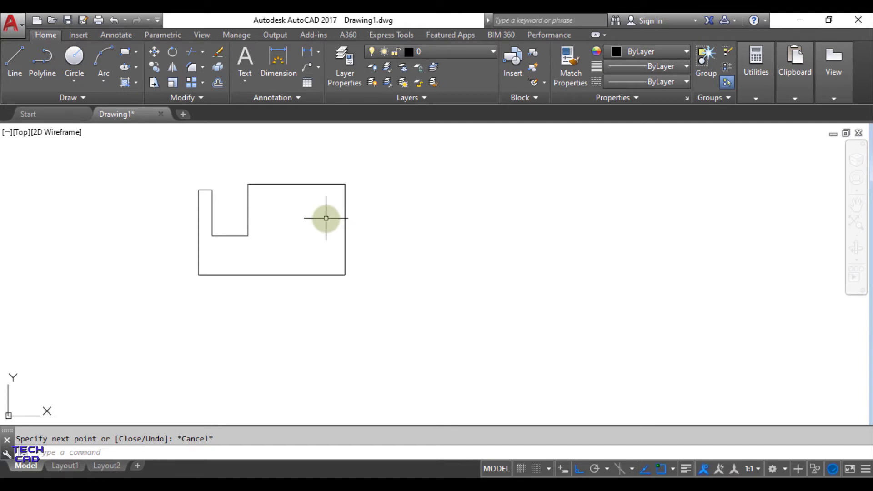
Change the colour of the outline's four vertical lines to Red.
{"action": "left_click", "coordinate": [344, 218]}
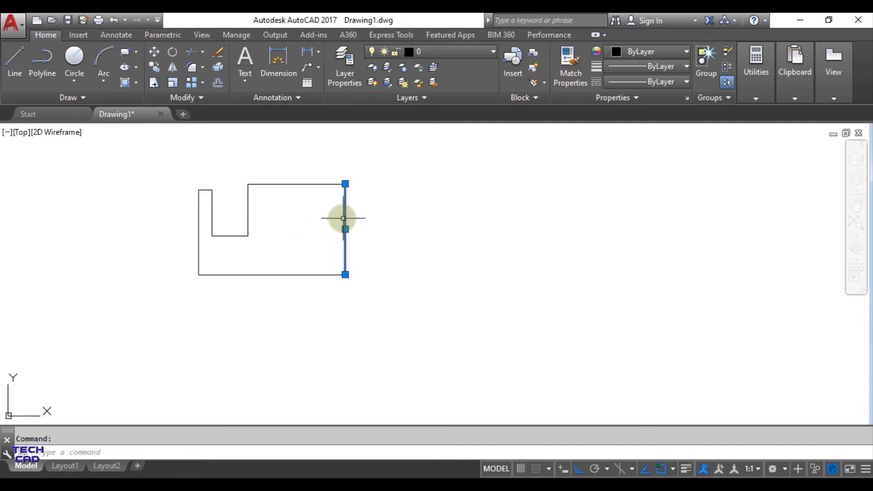
{"action": "left_click", "coordinate": [248, 209]}
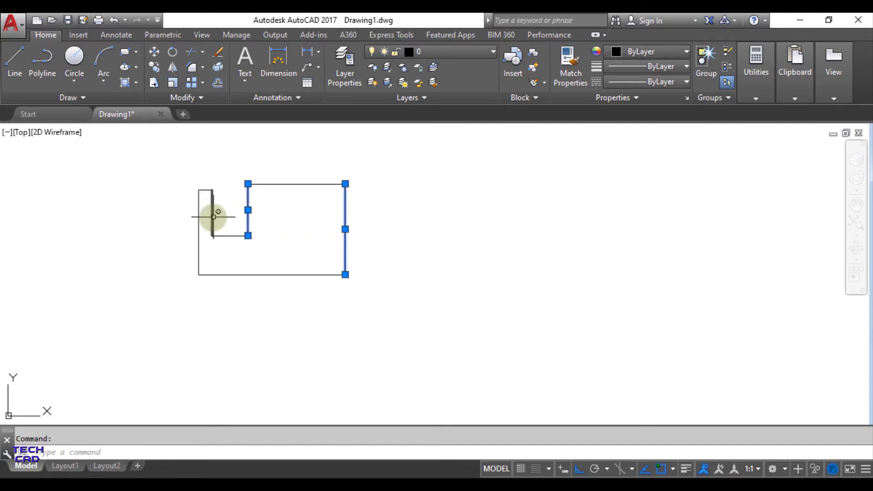
{"action": "left_click", "coordinate": [213, 216]}
{"action": "left_click", "coordinate": [199, 232]}
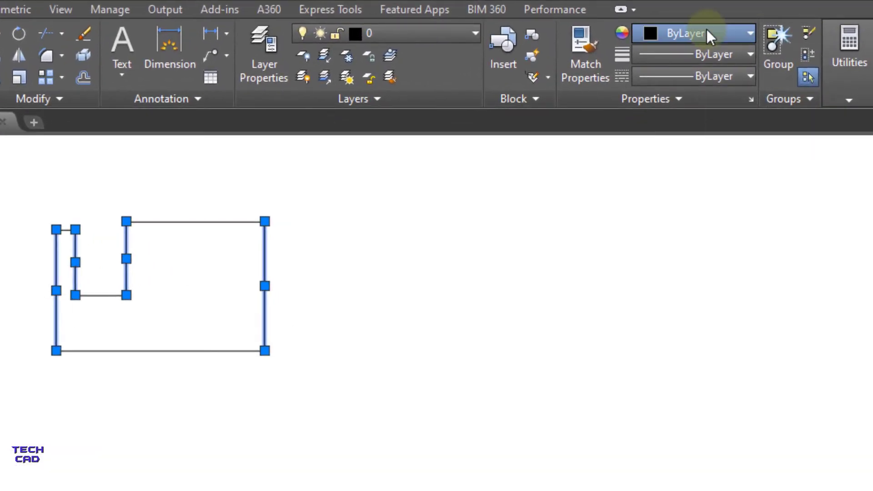
{"action": "left_click", "coordinate": [706, 30]}
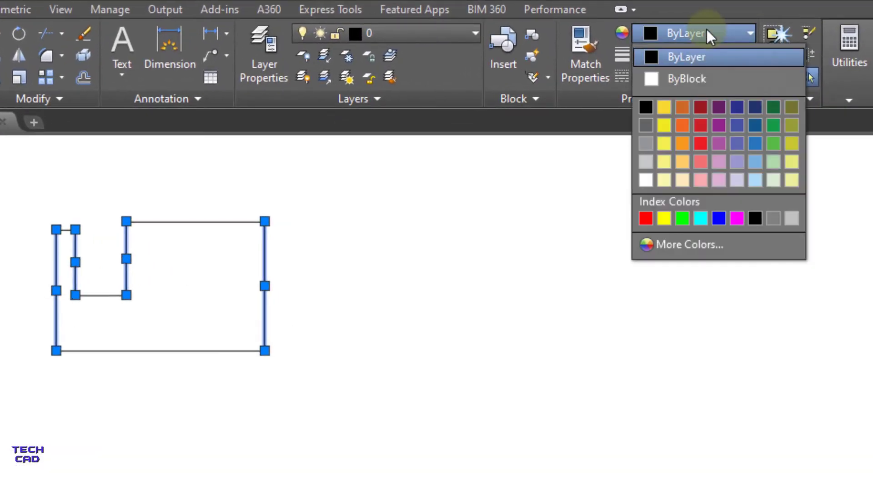
{"action": "left_click", "coordinate": [645, 217]}
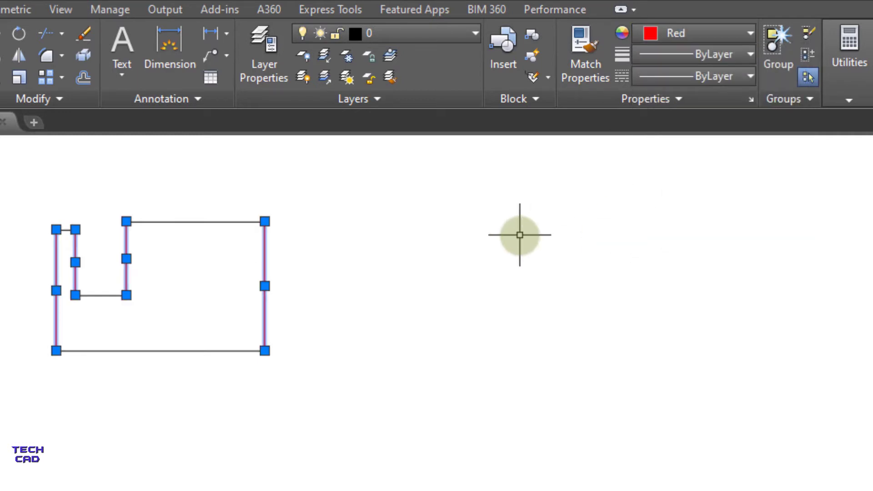
{"action": "key", "text": "Escape"}
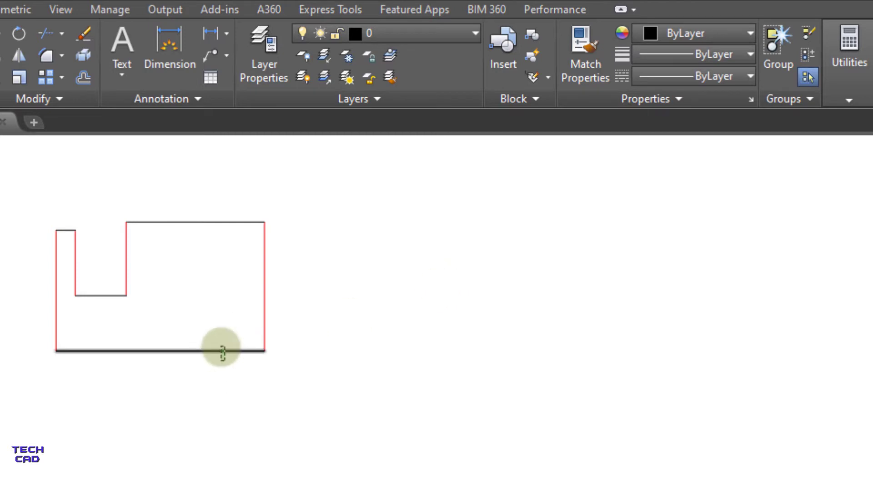
Change the colour of the outline's four horizontal lines to Blue.
{"action": "left_click", "coordinate": [222, 350]}
{"action": "left_click", "coordinate": [194, 222]}
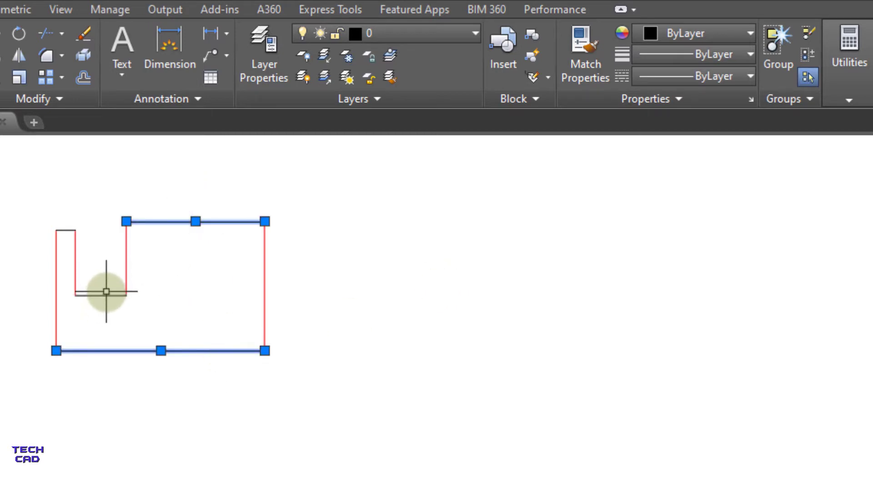
{"action": "left_click", "coordinate": [109, 293]}
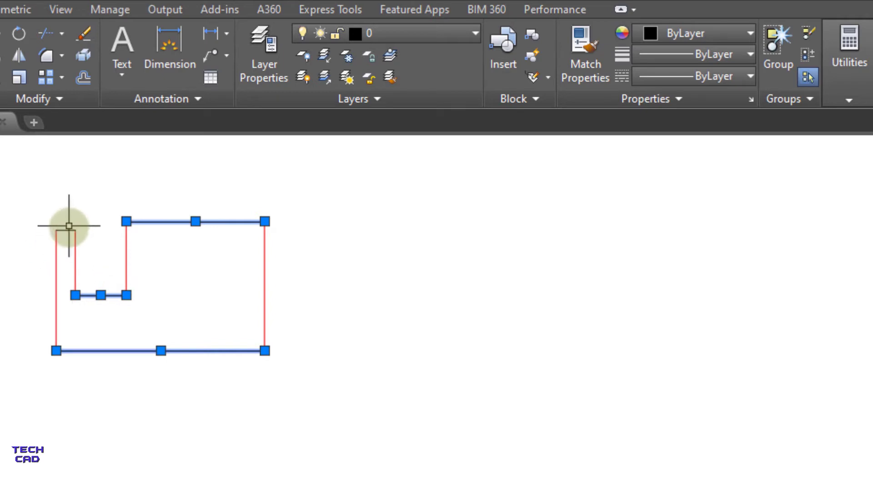
{"action": "left_click", "coordinate": [68, 226]}
{"action": "left_click", "coordinate": [750, 32]}
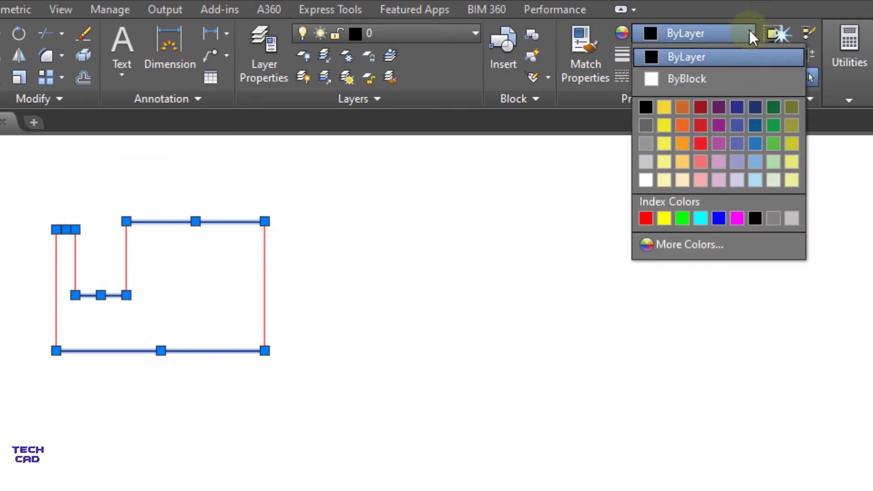
{"action": "left_click", "coordinate": [718, 219]}
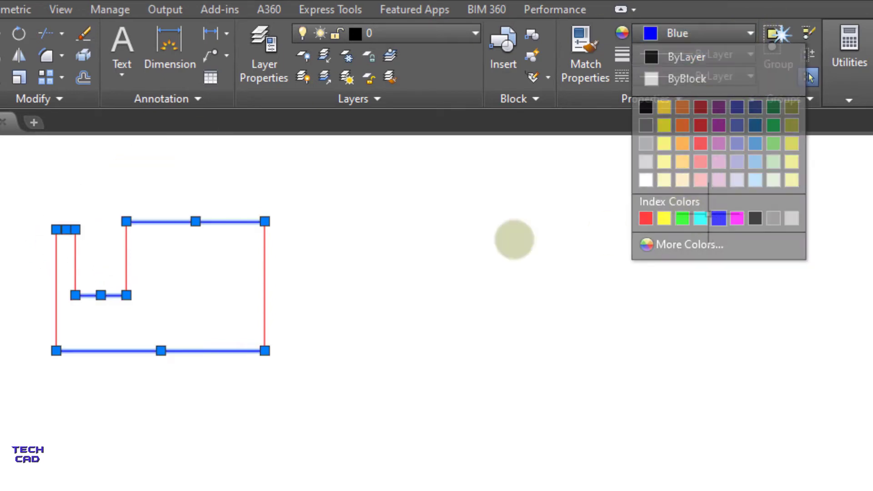
{"action": "key", "text": "Escape"}
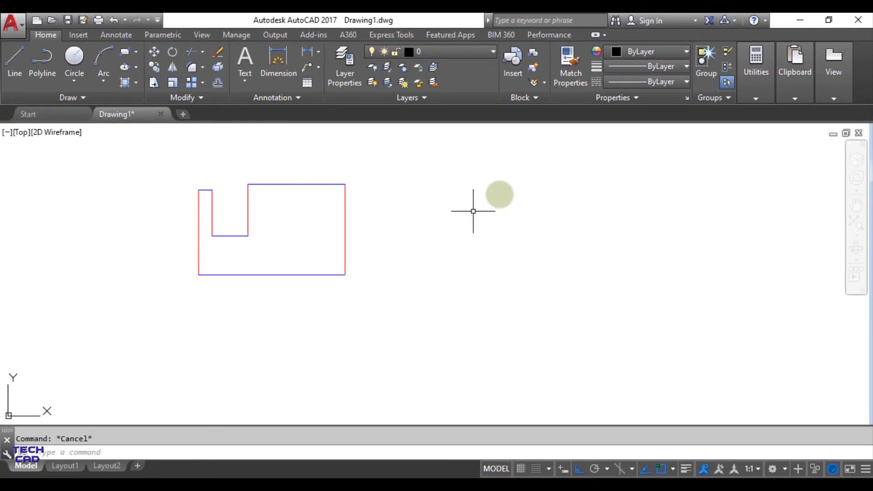
Look through the available lineweights without choosing one.
{"action": "left_click", "coordinate": [646, 67]}
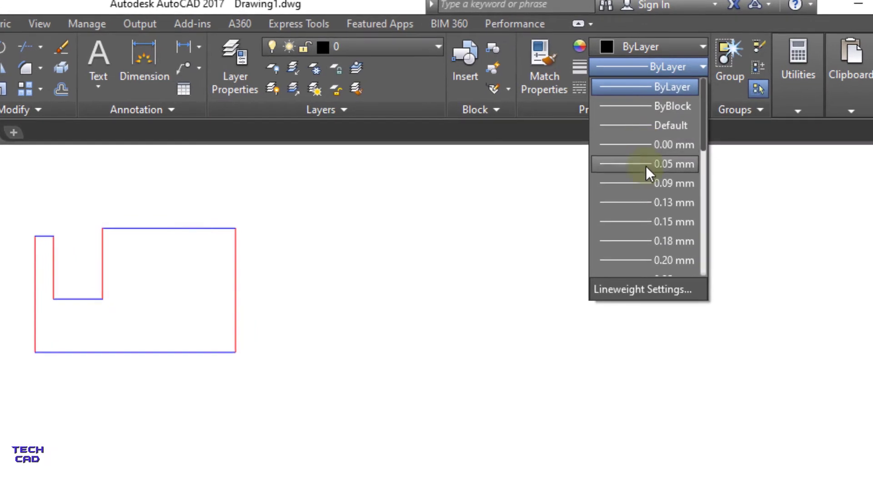
{"action": "scroll", "coordinate": [646, 165], "scroll_direction": "down", "scroll_amount": 3}
{"action": "scroll", "coordinate": [645, 166], "scroll_direction": "down", "scroll_amount": 2}
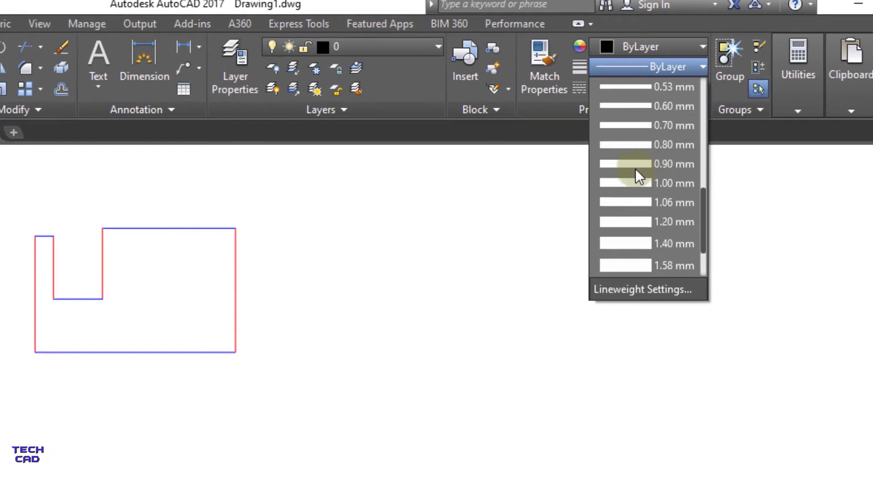
{"action": "left_click", "coordinate": [296, 277]}
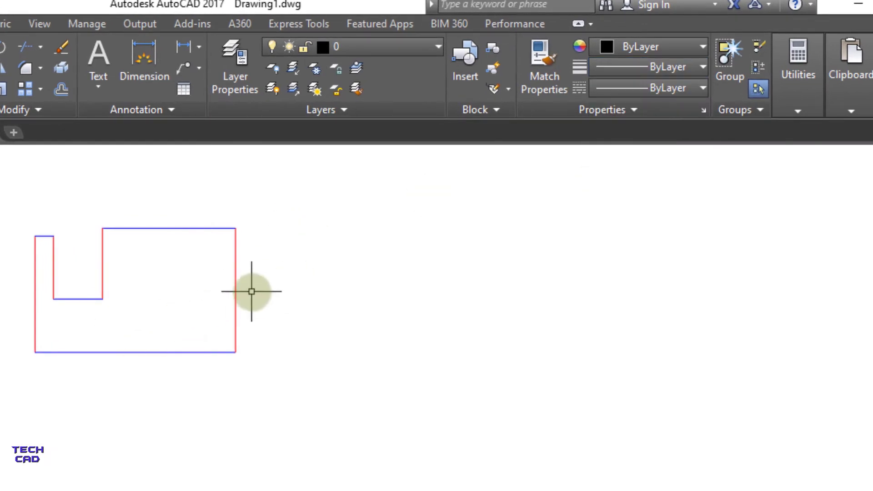
Set the lineweight of the outline's four red vertical lines to 0.50 mm and turn on lineweight display.
{"action": "left_click", "coordinate": [236, 277]}
{"action": "left_click", "coordinate": [97, 258]}
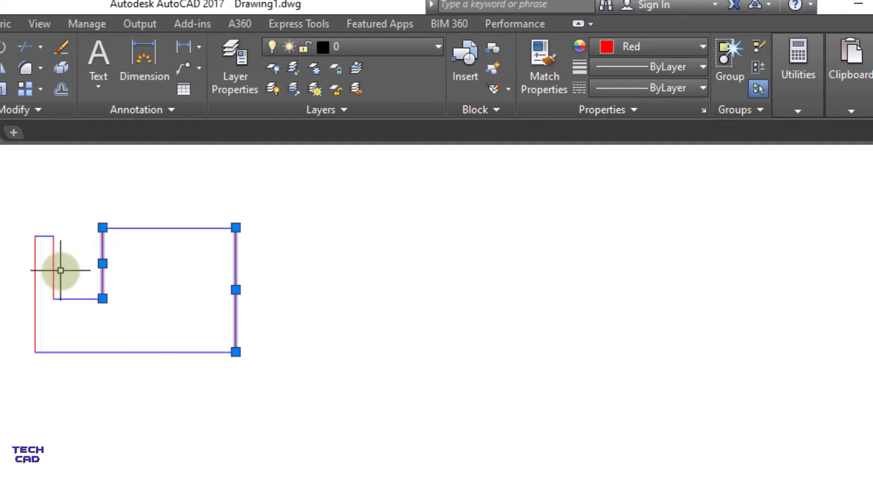
{"action": "left_click", "coordinate": [48, 267]}
{"action": "left_click", "coordinate": [35, 273]}
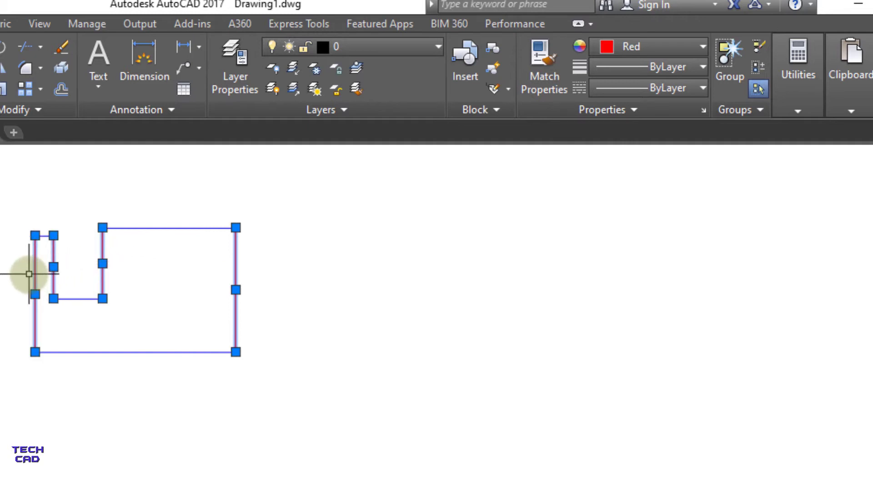
{"action": "left_click", "coordinate": [667, 67]}
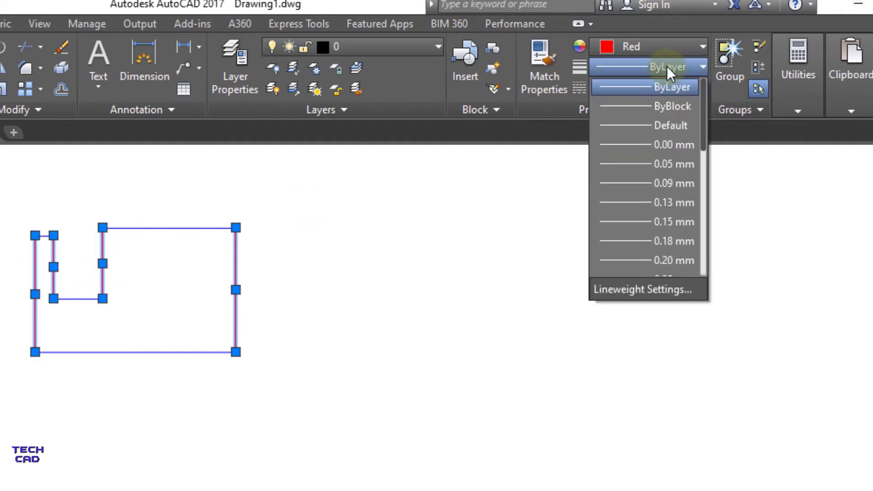
{"action": "scroll", "coordinate": [661, 187], "scroll_direction": "down", "scroll_amount": 3}
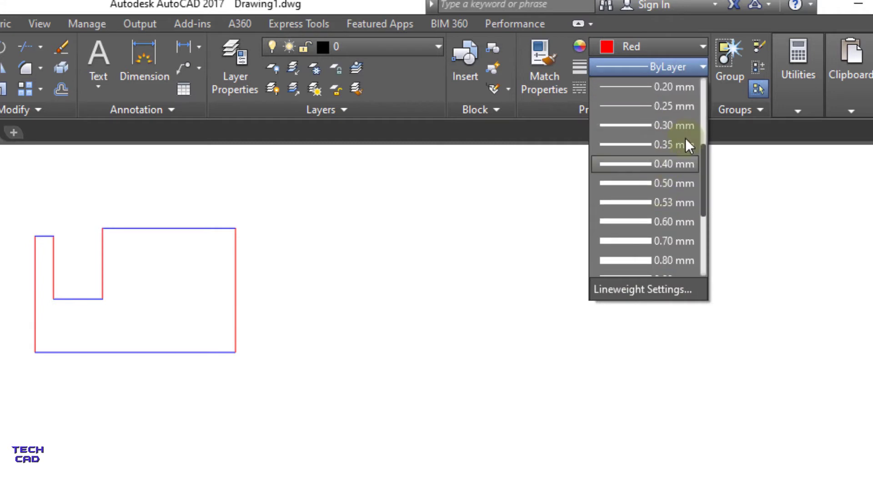
{"action": "left_click", "coordinate": [664, 183]}
{"action": "key", "text": "Escape"}
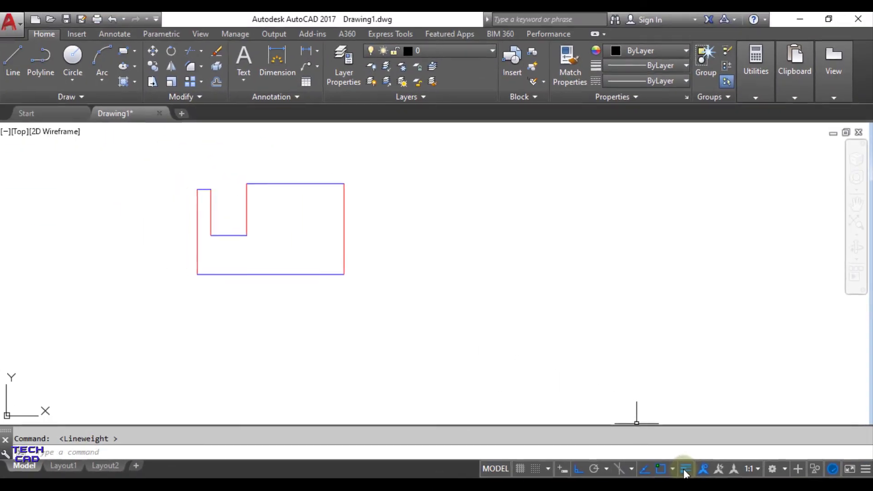
{"action": "left_click", "coordinate": [519, 449]}
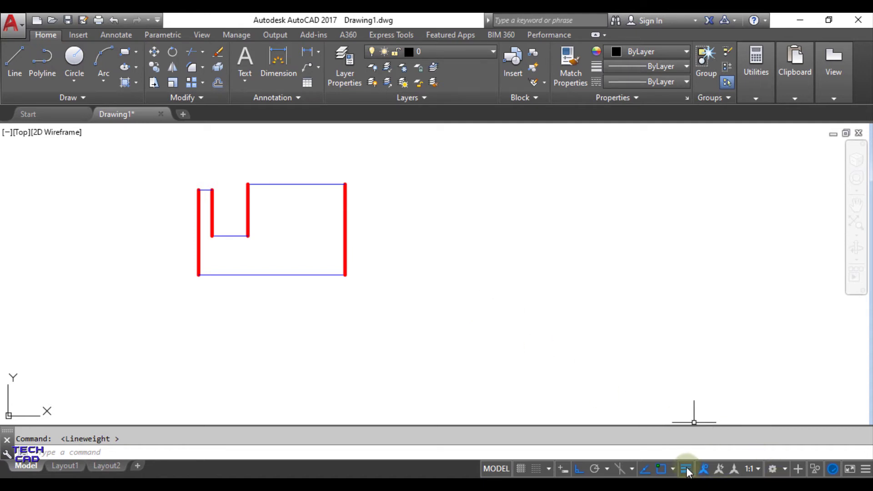
Set the lineweight of the outline's four blue horizontal lines to 0.70 mm.
{"action": "left_click", "coordinate": [283, 317]}
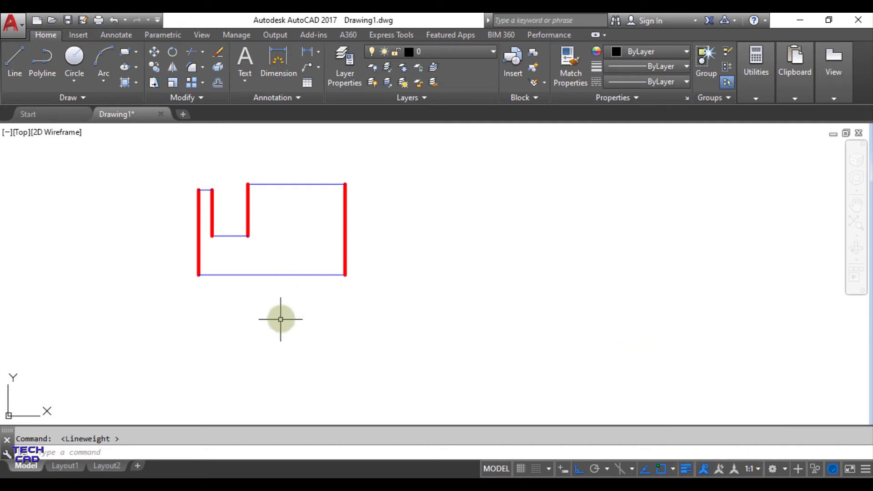
{"action": "left_click", "coordinate": [269, 223]}
{"action": "left_click", "coordinate": [283, 189]}
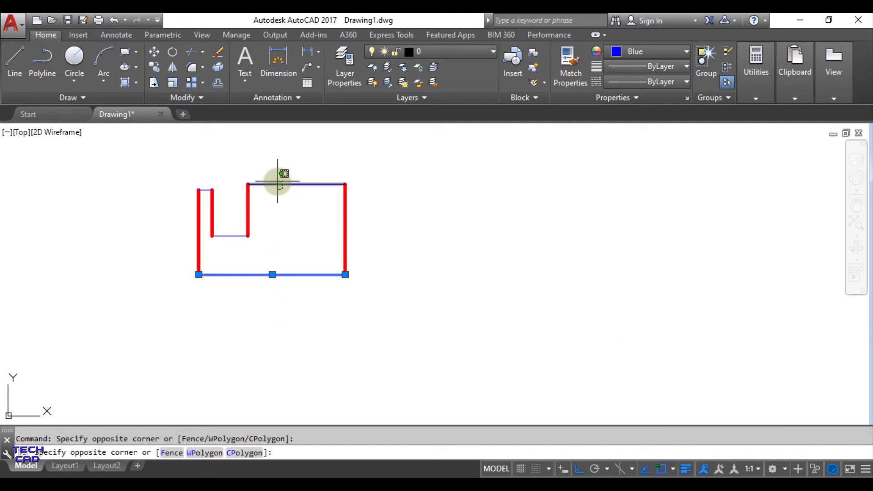
{"action": "left_click", "coordinate": [276, 179]}
{"action": "left_click", "coordinate": [234, 240]}
{"action": "left_click", "coordinate": [233, 229]}
{"action": "left_click", "coordinate": [203, 175]}
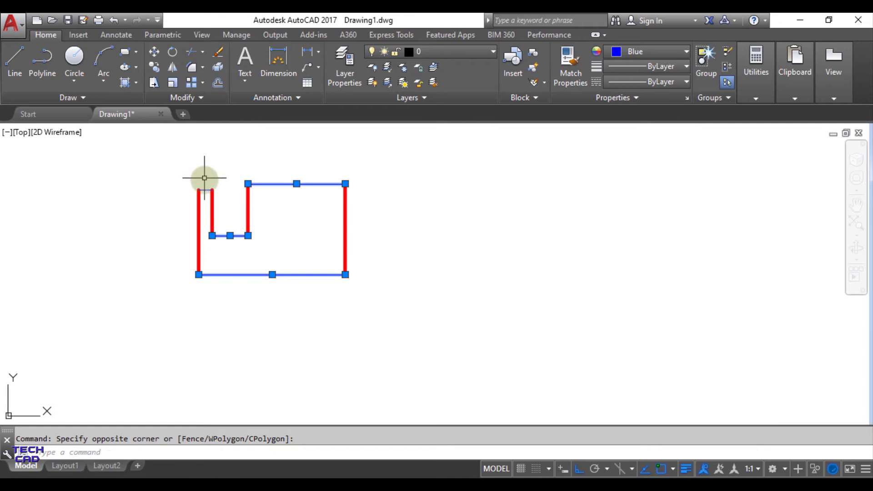
{"action": "left_click", "coordinate": [677, 66]}
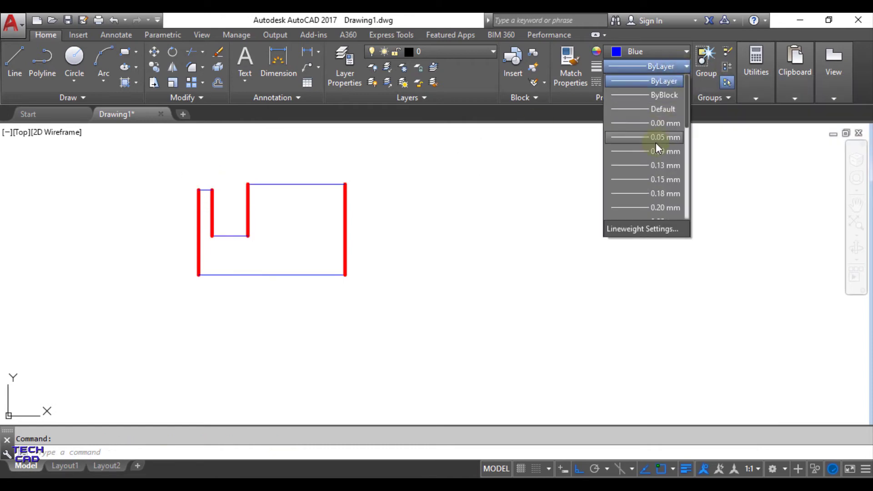
{"action": "scroll", "coordinate": [655, 142], "scroll_direction": "down", "scroll_amount": 3}
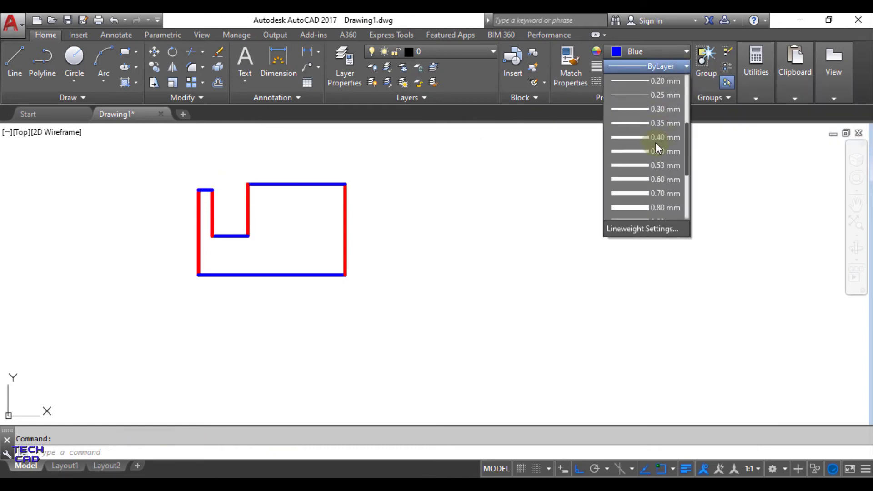
{"action": "left_click", "coordinate": [651, 193]}
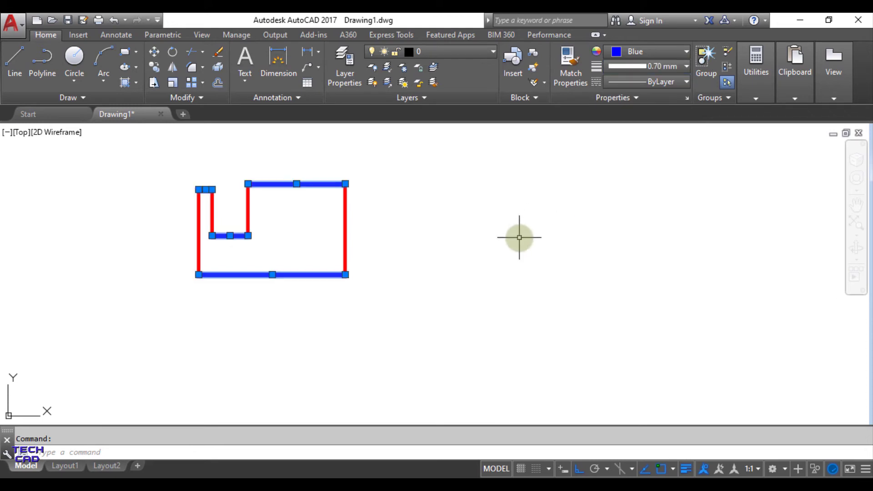
{"action": "key", "text": "Escape"}
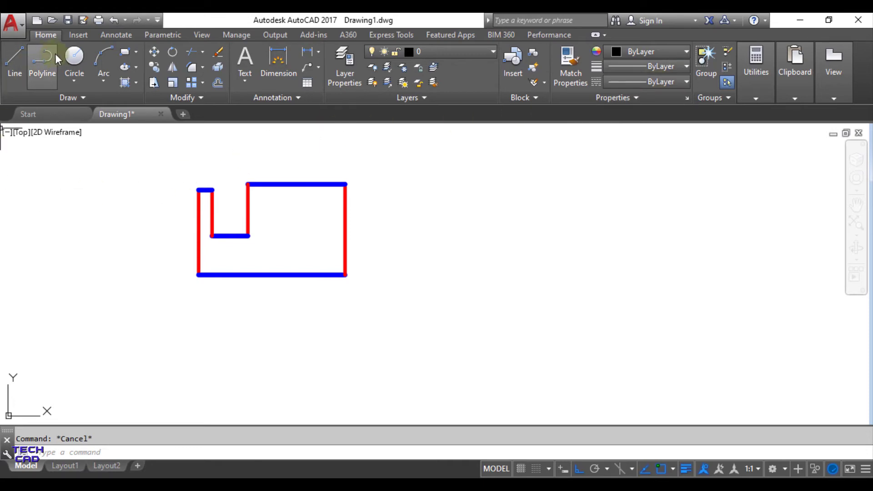
Draw a circle of radius about 57.6 to the right of the outline, with a horizontal and a vertical line crossing at its centre.
{"action": "left_click", "coordinate": [74, 59]}
{"action": "left_click", "coordinate": [570, 254]}
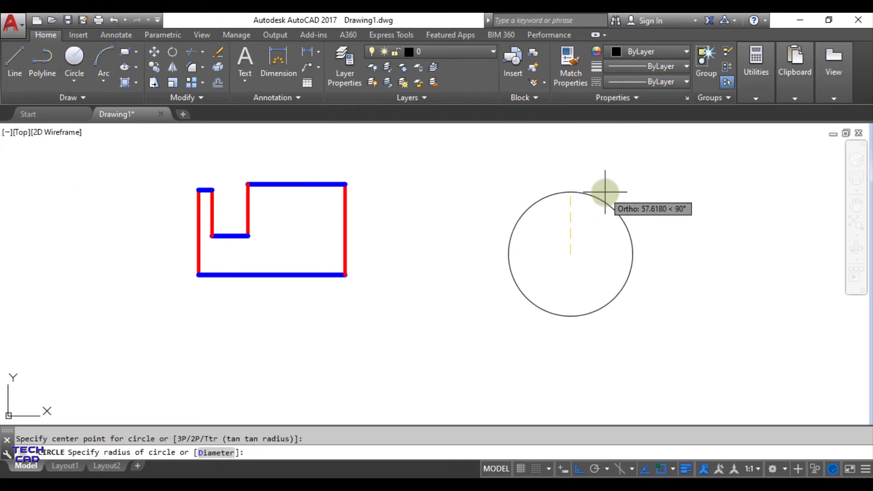
{"action": "left_click", "coordinate": [603, 193]}
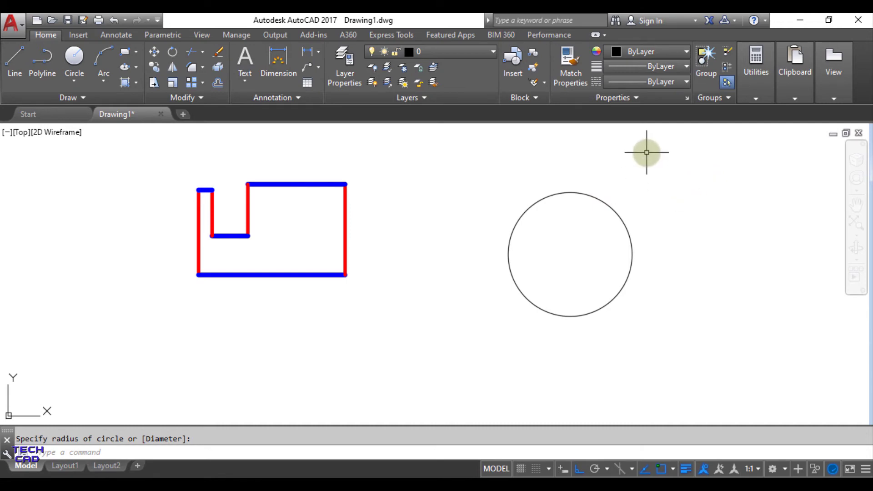
{"action": "left_click", "coordinate": [14, 59]}
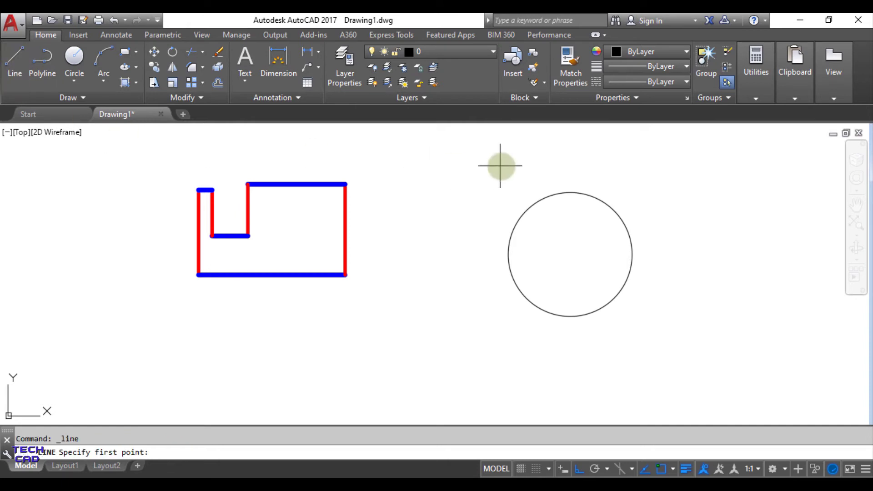
{"action": "mouse_move", "coordinate": [570, 254]}
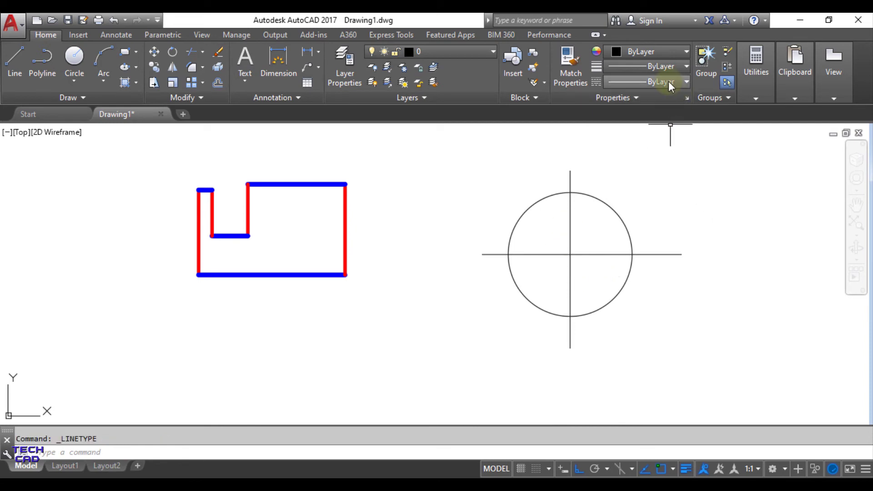
Load the CENTER2 linetype from acadiso.lin into the drawing.
{"action": "left_click", "coordinate": [668, 81]}
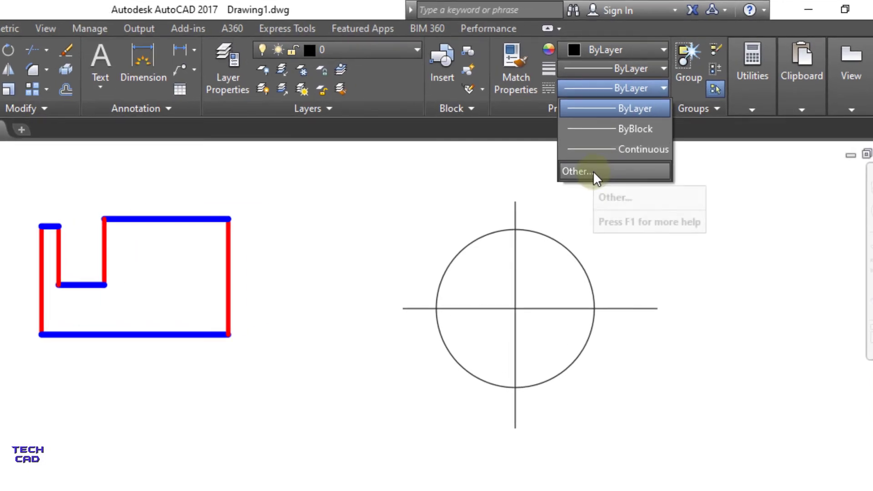
{"action": "left_click", "coordinate": [593, 171]}
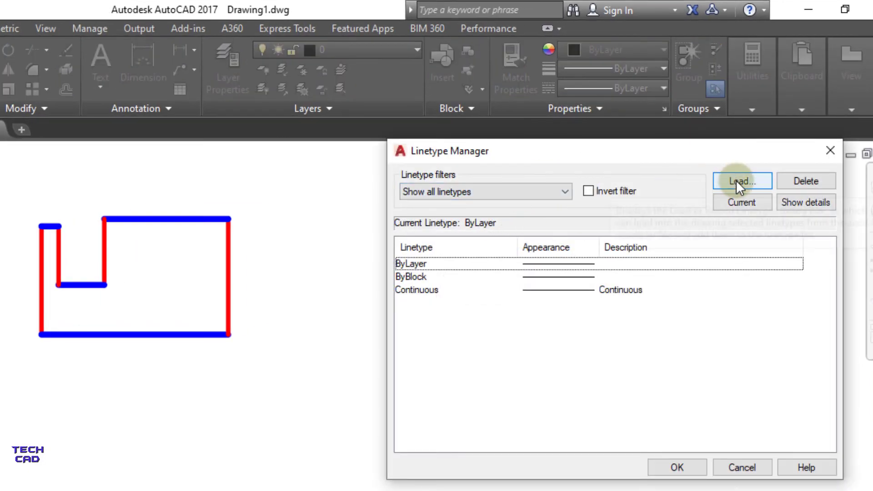
{"action": "left_click", "coordinate": [736, 180]}
{"action": "scroll", "coordinate": [298, 308], "scroll_direction": "down", "scroll_amount": 5}
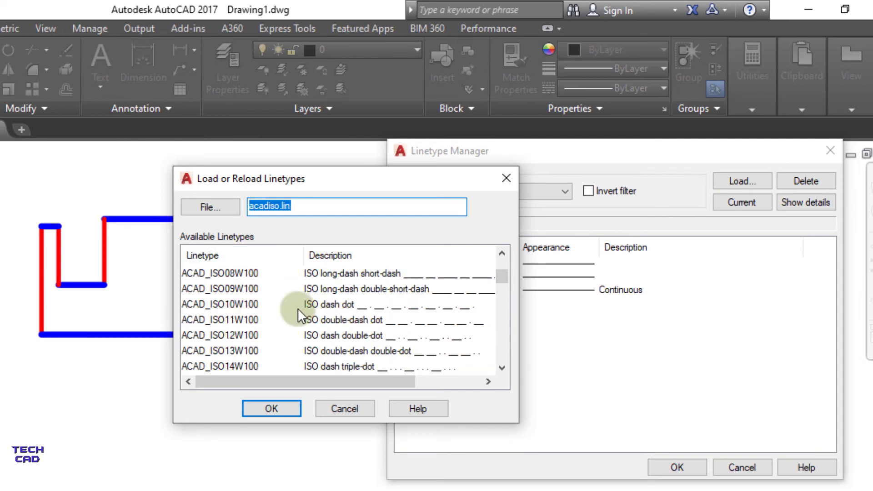
{"action": "scroll", "coordinate": [247, 332], "scroll_direction": "down", "scroll_amount": 1}
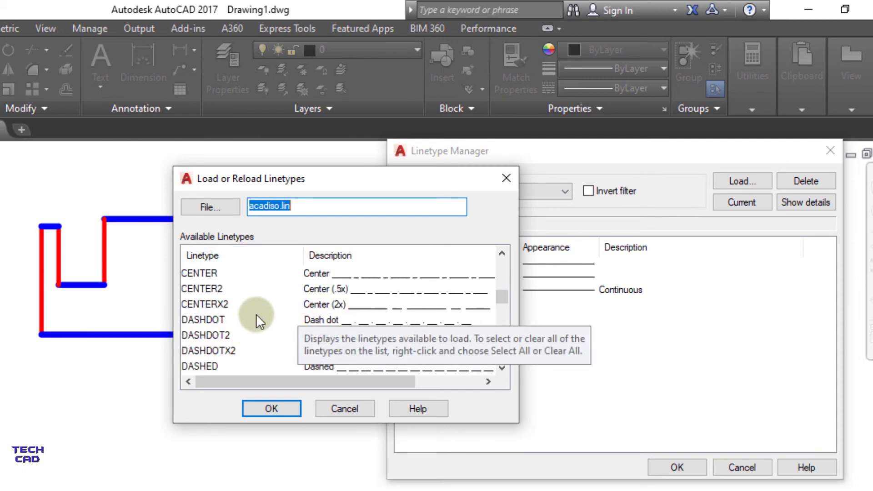
{"action": "left_click", "coordinate": [339, 288]}
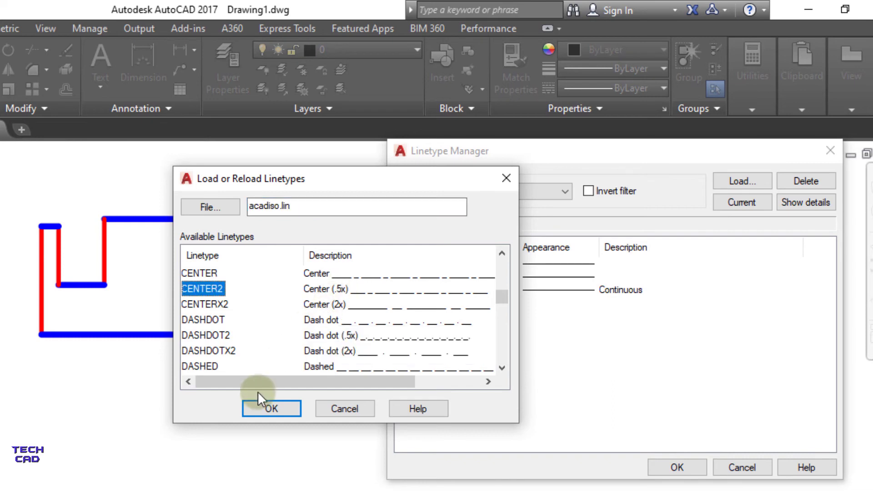
{"action": "left_click", "coordinate": [268, 408]}
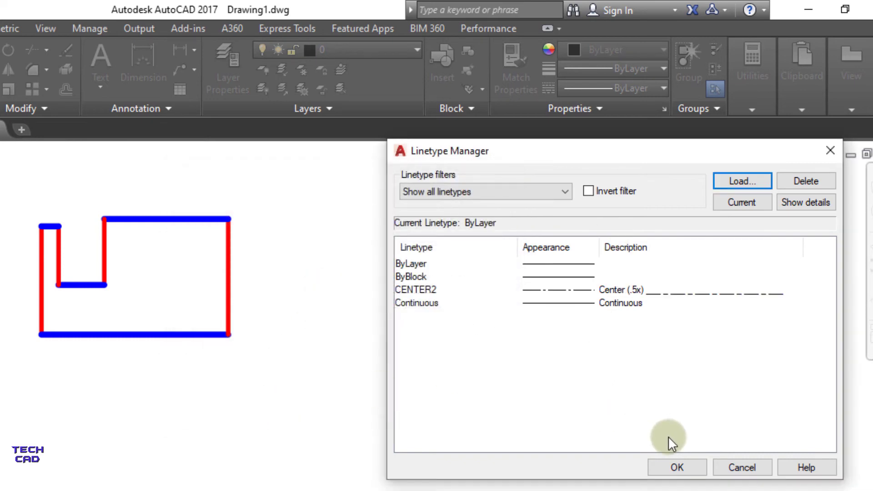
{"action": "left_click", "coordinate": [682, 471]}
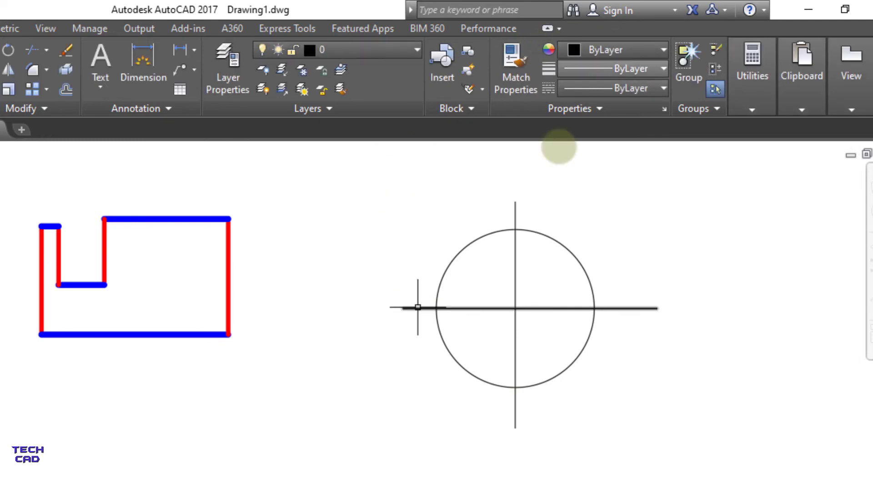
Change the linetype of the two lines crossing in the circle to CENTER2.
{"action": "left_click", "coordinate": [625, 88]}
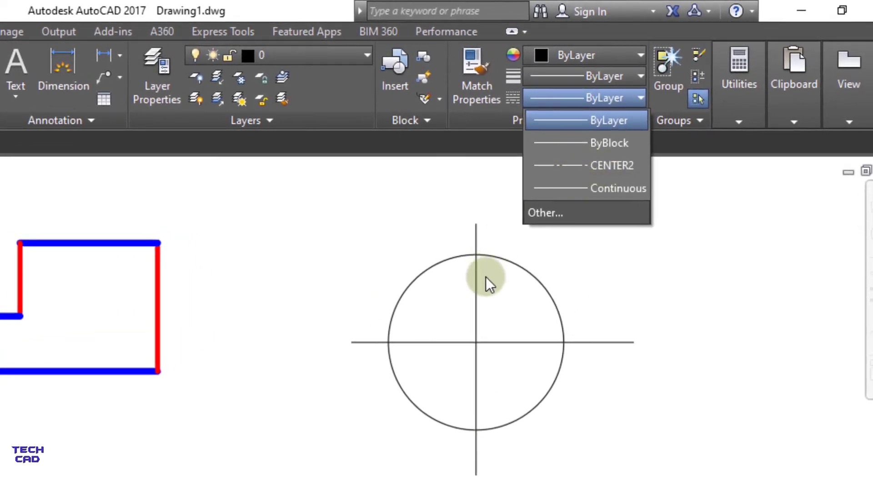
{"action": "left_click", "coordinate": [507, 356]}
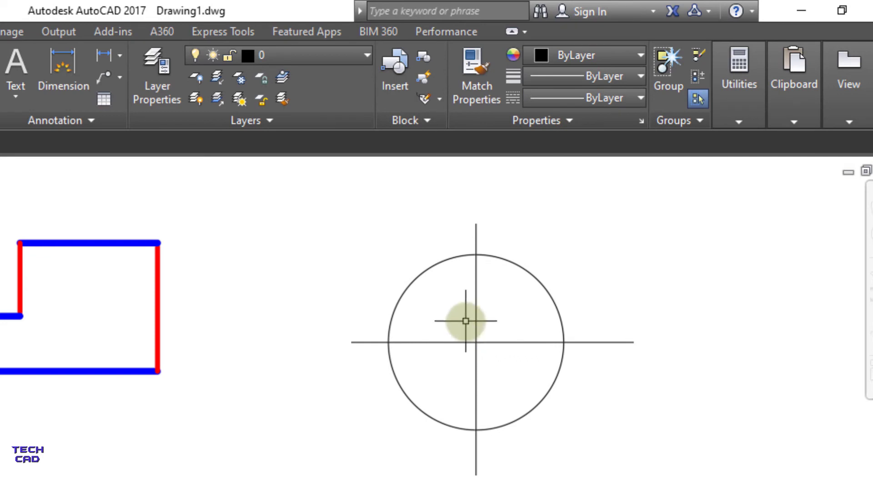
{"action": "left_click", "coordinate": [501, 362]}
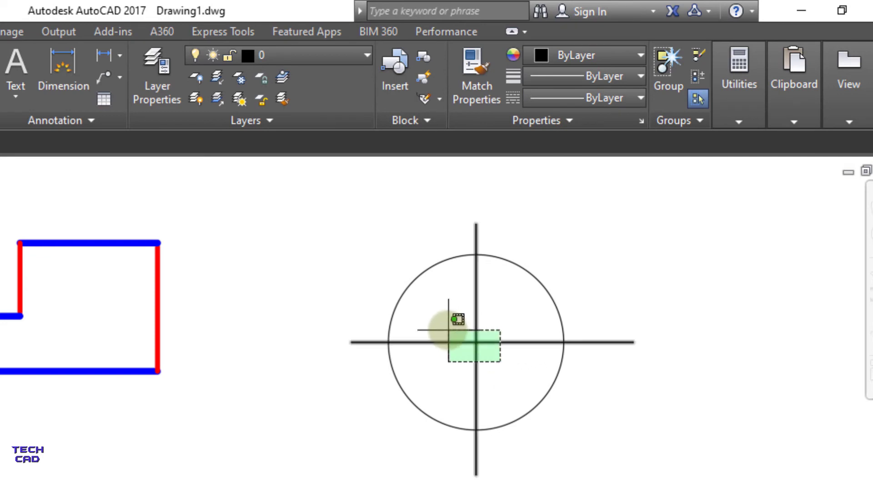
{"action": "left_click", "coordinate": [578, 98]}
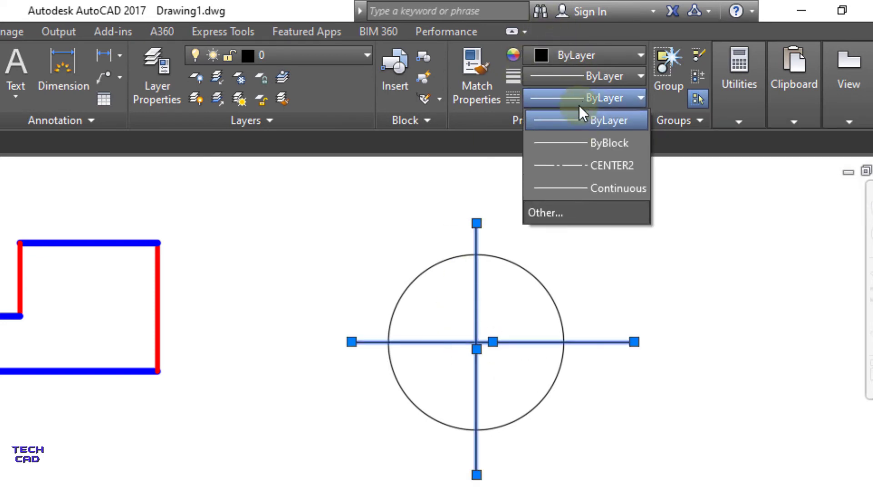
{"action": "left_click", "coordinate": [577, 165]}
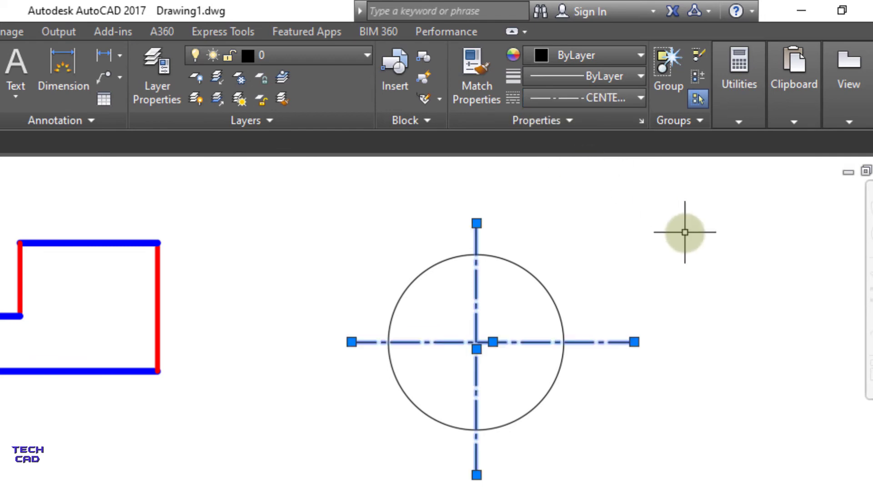
{"action": "key", "text": "Escape"}
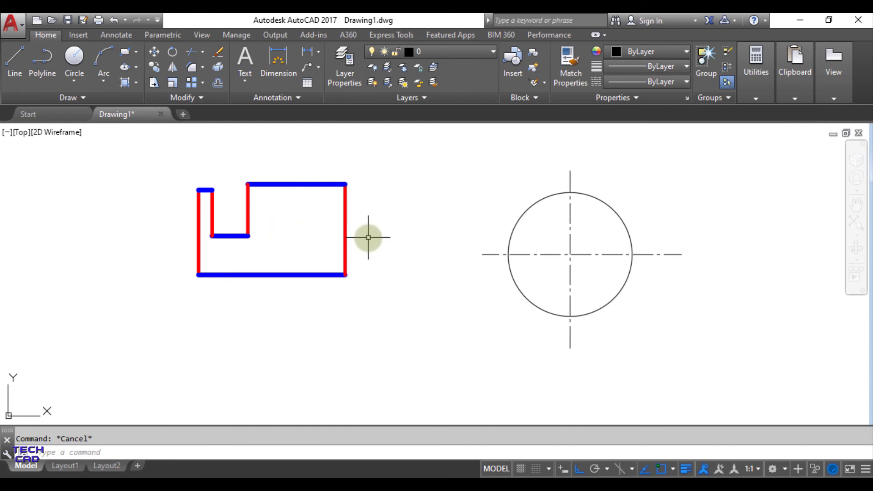
Use Match Properties to copy the properties of the outline's long upper blue line to its four red vertical lines.
{"action": "left_click", "coordinate": [575, 78]}
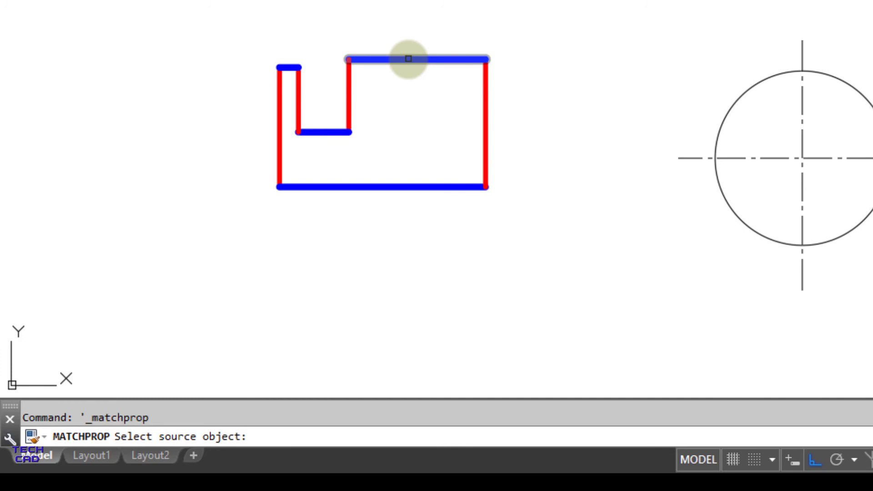
{"action": "left_click", "coordinate": [408, 59]}
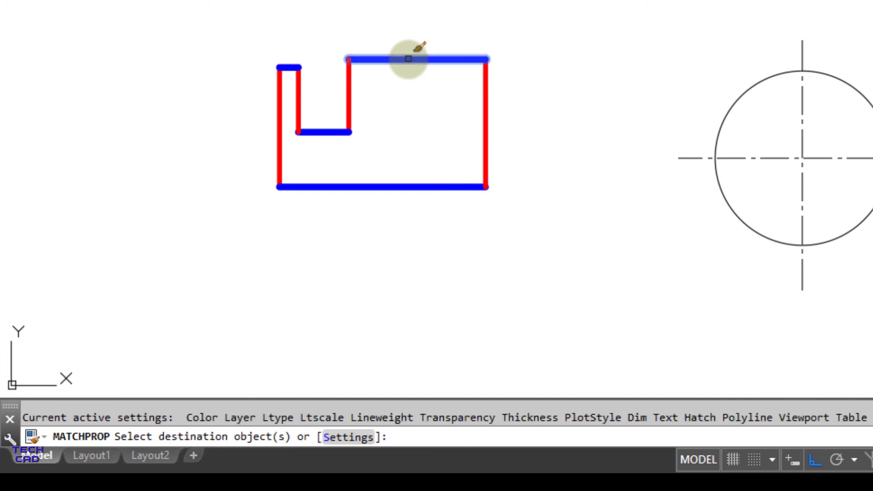
{"action": "left_click", "coordinate": [478, 108]}
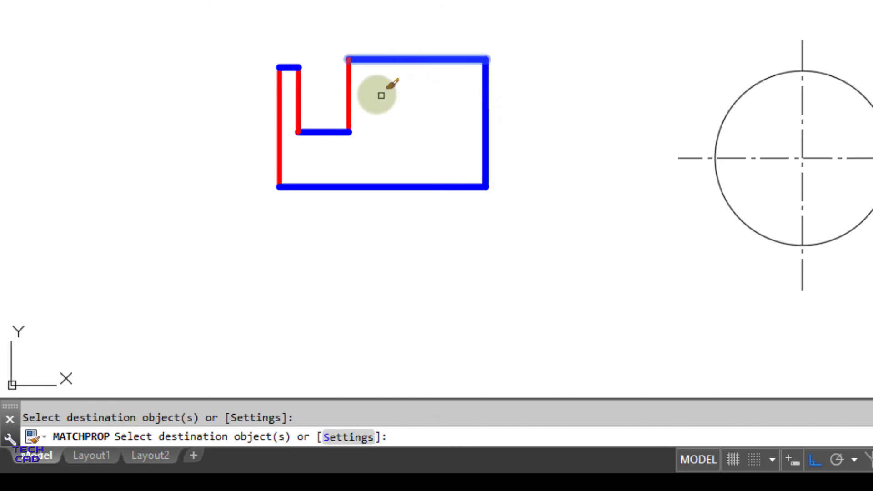
{"action": "left_click", "coordinate": [353, 95]}
{"action": "left_click", "coordinate": [303, 104]}
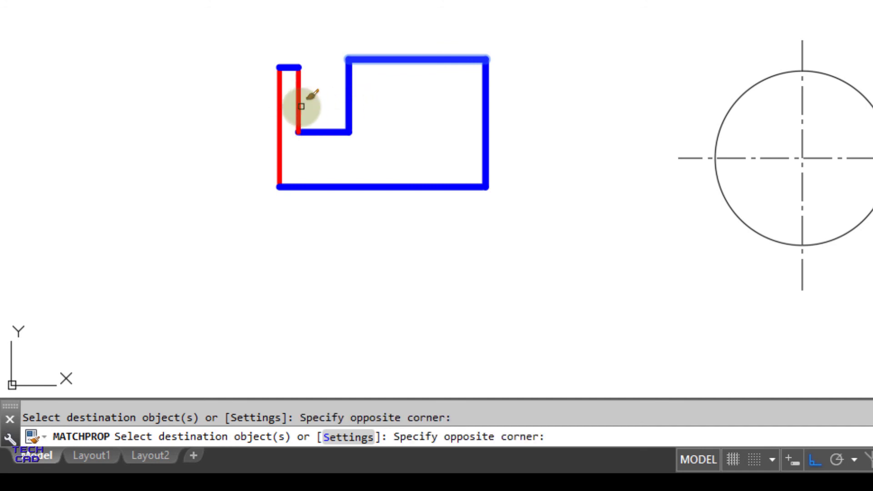
{"action": "left_click", "coordinate": [301, 104]}
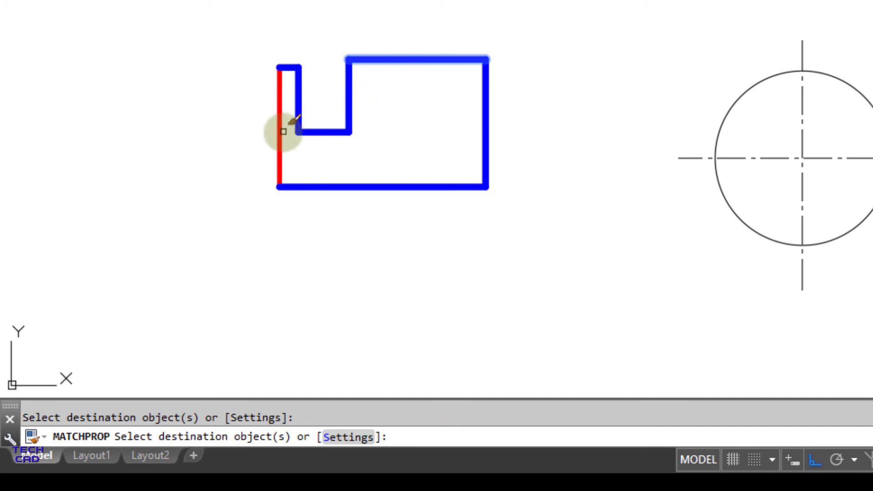
{"action": "left_click", "coordinate": [281, 132]}
{"action": "key", "text": "Escape"}
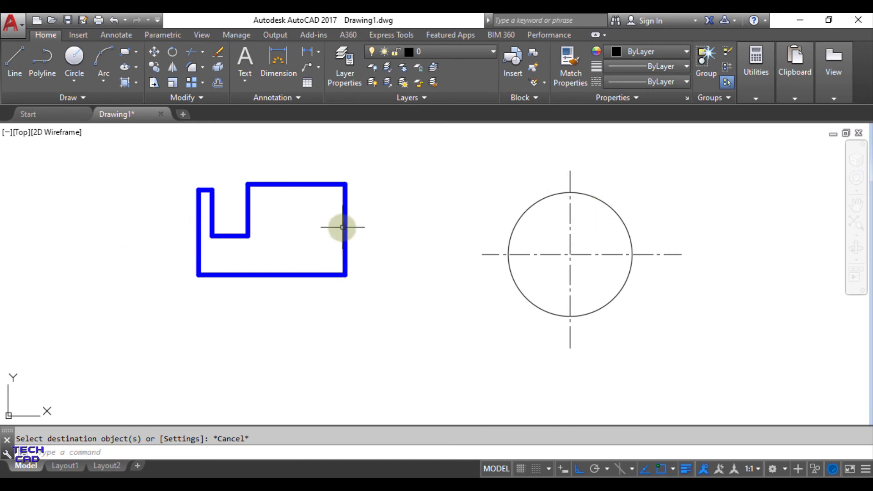
Match the properties of the circle's horizontal centre line onto the outline's right-hand vertical line and its long upper line.
{"action": "left_click", "coordinate": [571, 73]}
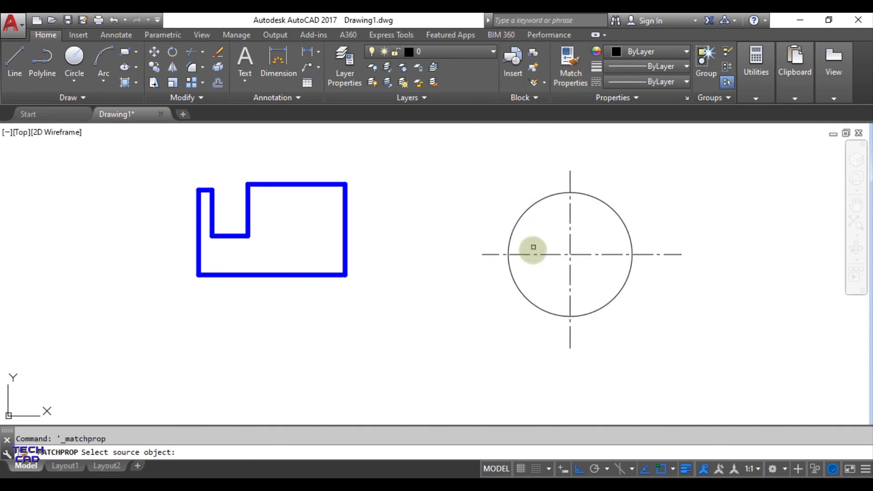
{"action": "left_click", "coordinate": [527, 253]}
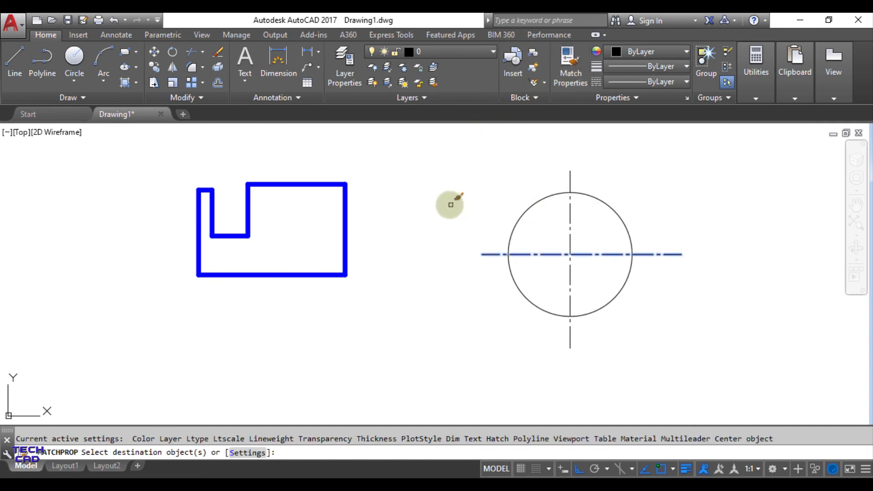
{"action": "left_click", "coordinate": [345, 232]}
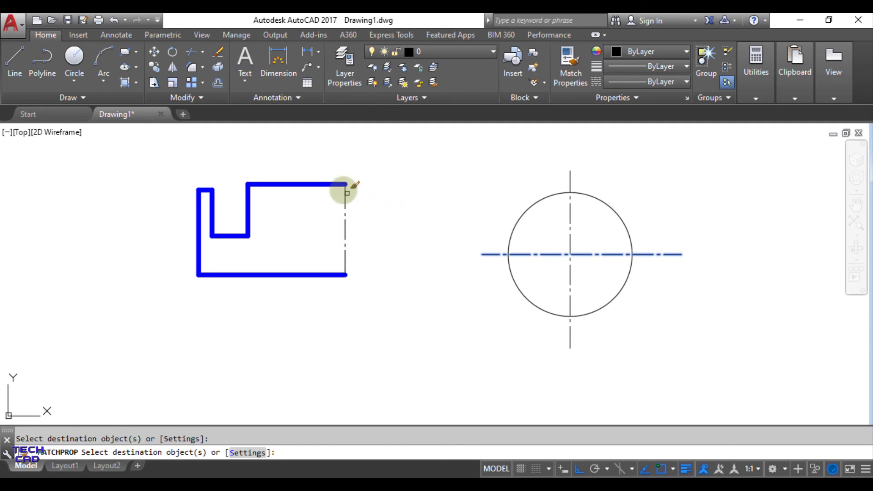
{"action": "left_click", "coordinate": [337, 184]}
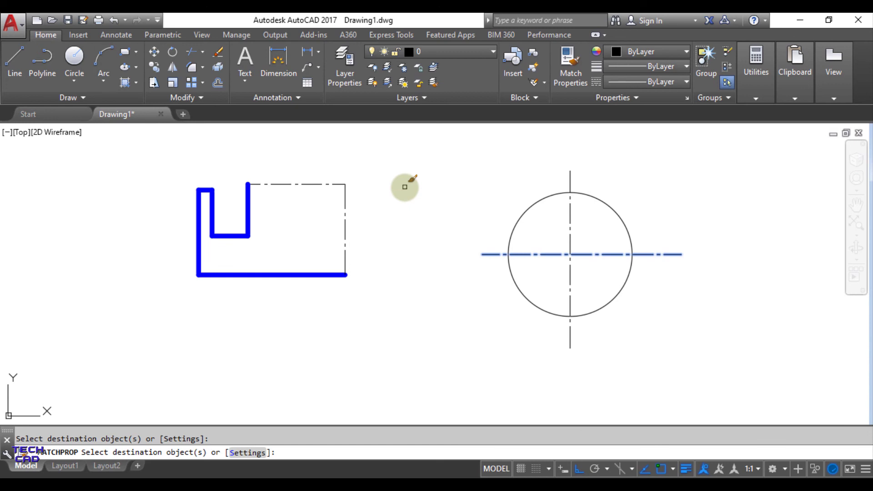